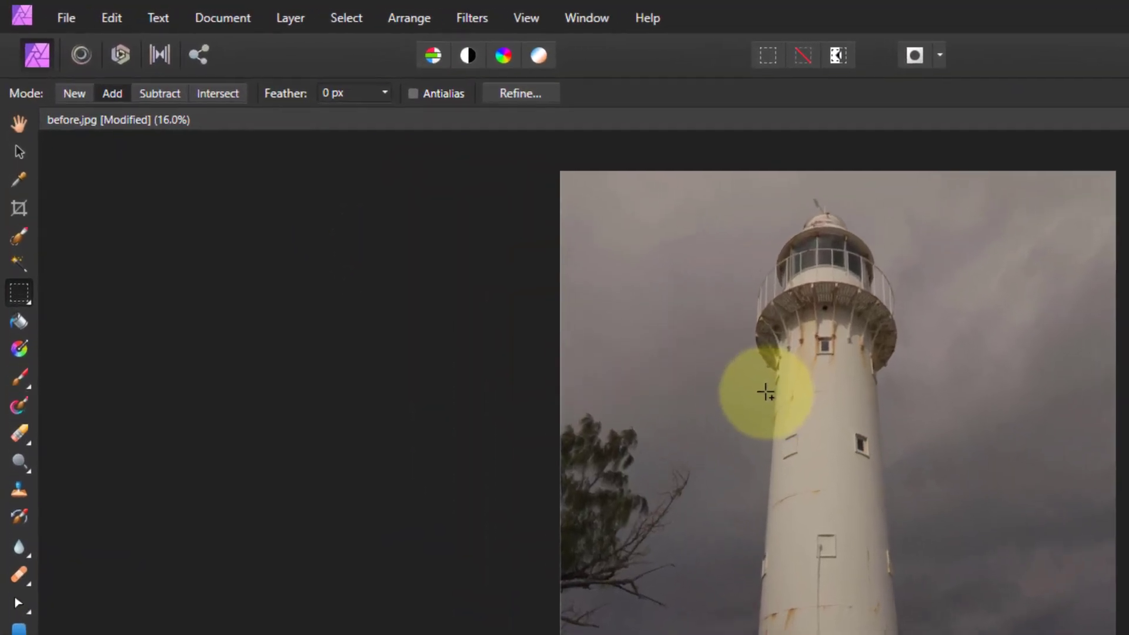
# Add a black fill layer above the lighthouse photo and lower the layer's opacity to 50%
pyautogui.click(296, 18)
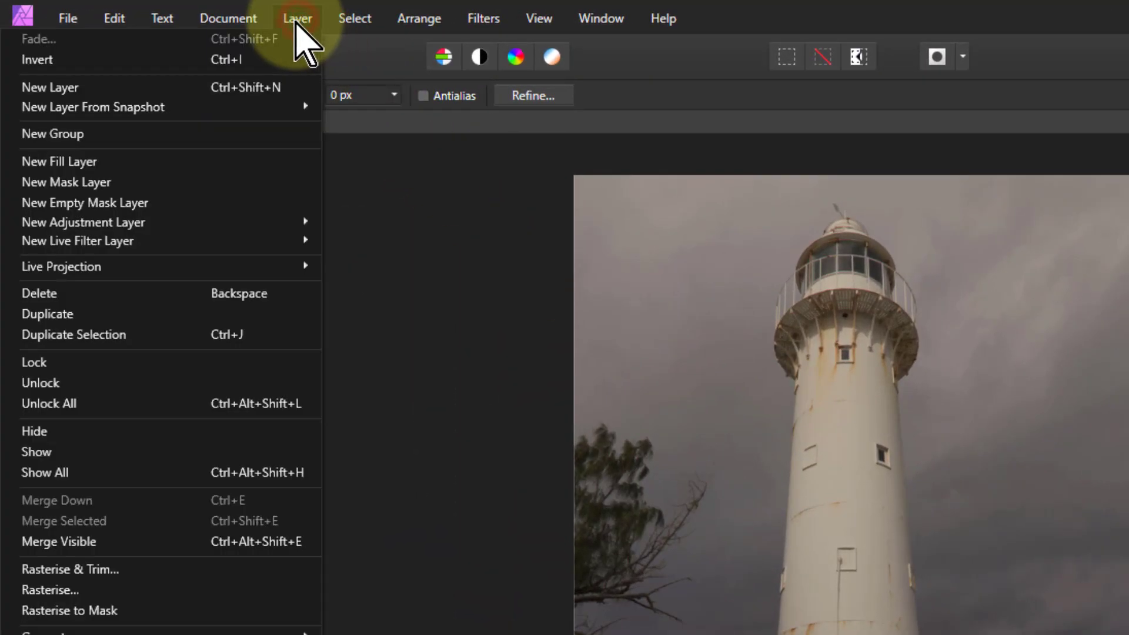
pyautogui.click(260, 177)
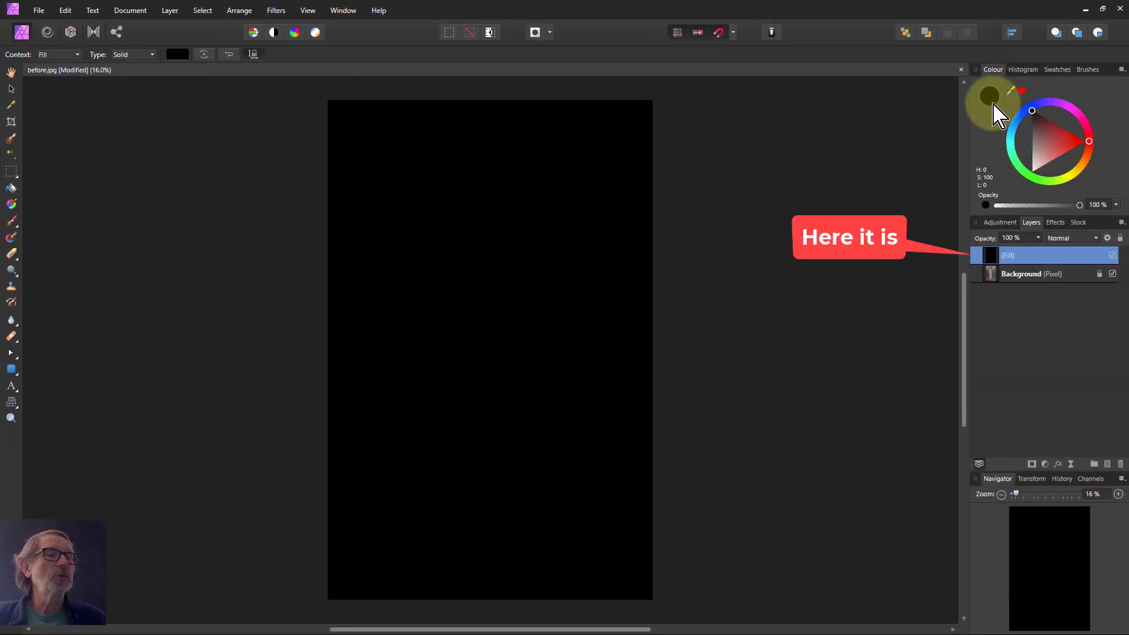
pyautogui.moveTo(1058, 144)
pyautogui.mouseDown()
pyautogui.moveTo(1052, 150)
pyautogui.moveTo(1059, 140)
pyautogui.moveTo(1047, 144)
pyautogui.moveTo(1023, 113)
pyautogui.mouseUp()
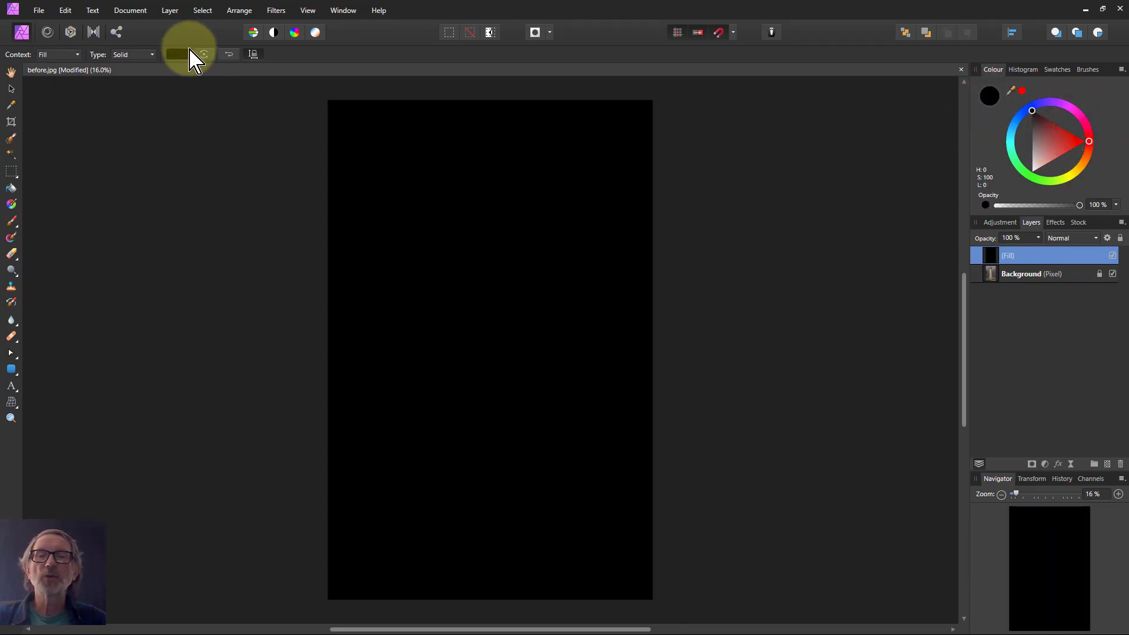
pyautogui.click(1121, 69)
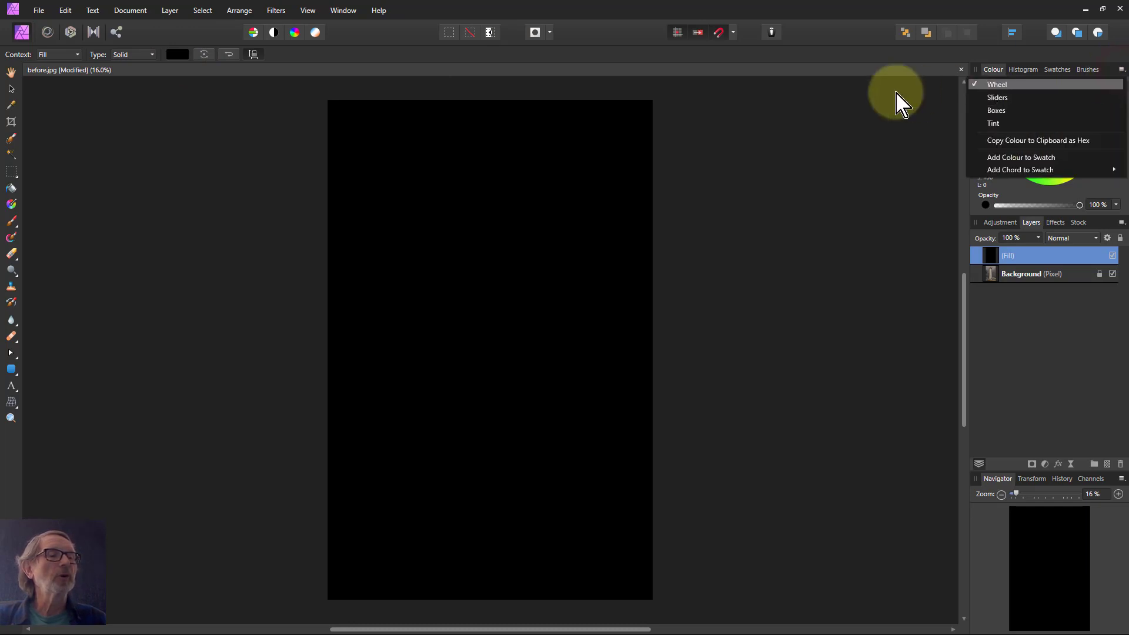
pyautogui.click(996, 85)
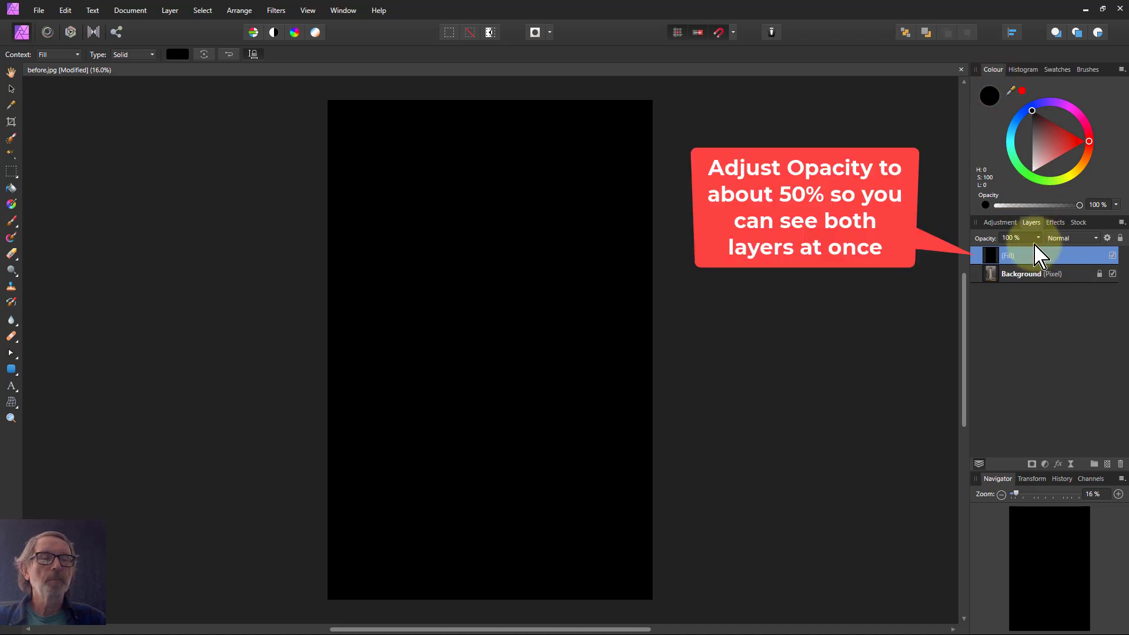
pyautogui.moveTo(1044, 245); pyautogui.dragTo(998, 266)
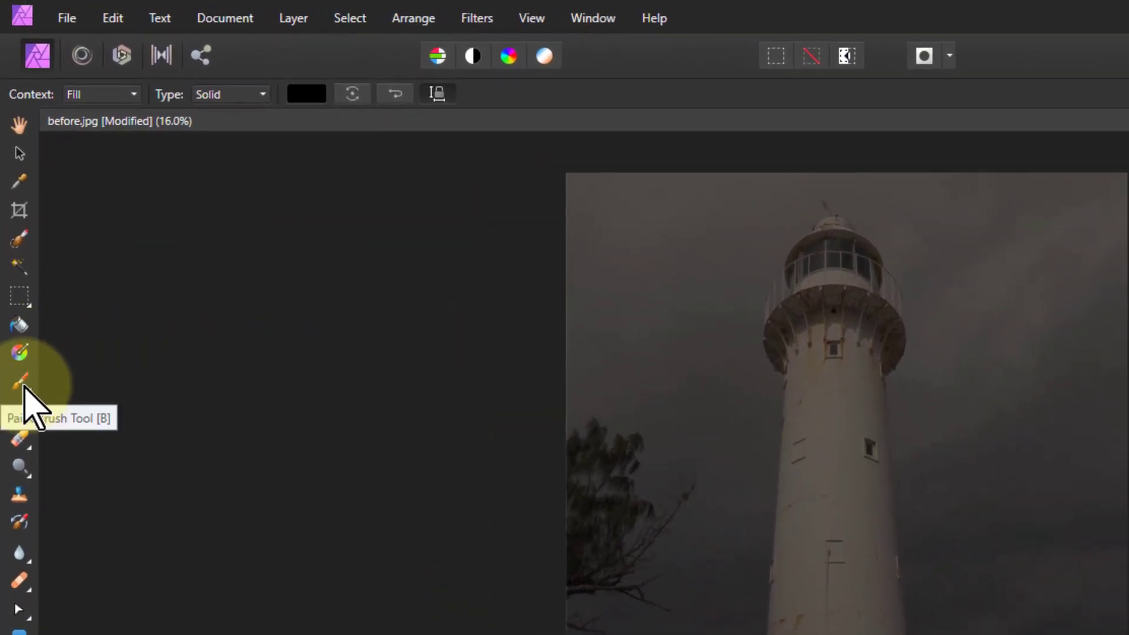
# Brush black over the lighthouse on the fill layer to clear the fill there, then compare the photo with the layer hidden and shown
pyautogui.click(20, 383)
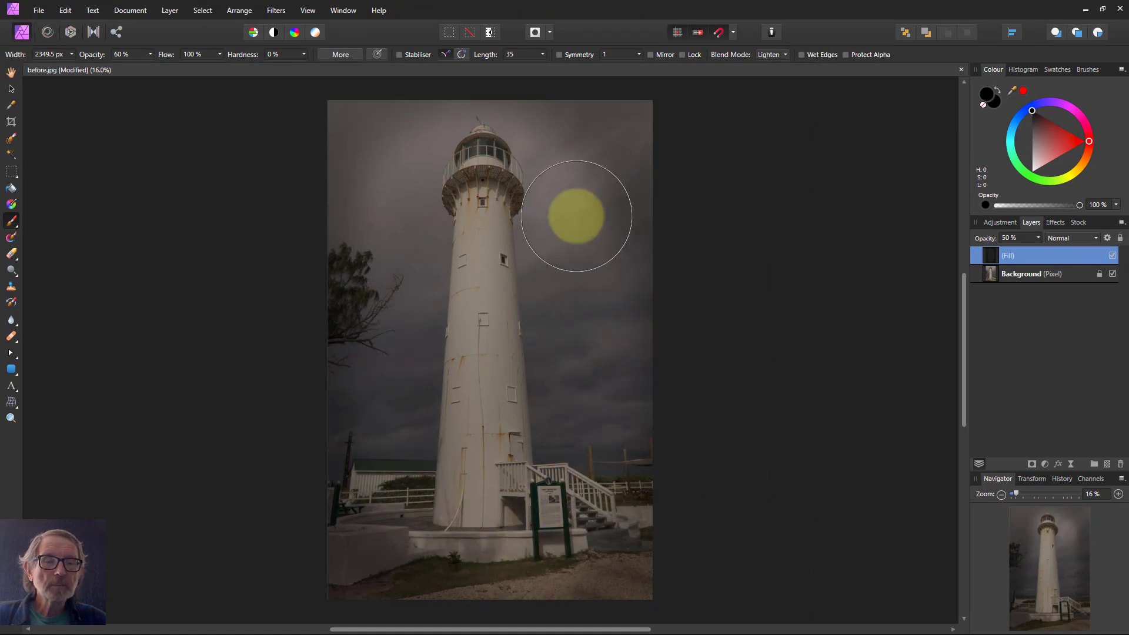
pyautogui.moveTo(491, 169)
pyautogui.mouseDown()
pyautogui.moveTo(464, 198)
pyautogui.moveTo(426, 333)
pyautogui.moveTo(434, 478)
pyautogui.moveTo(499, 495)
pyautogui.moveTo(526, 308)
pyautogui.moveTo(526, 205)
pyautogui.moveTo(518, 455)
pyautogui.moveTo(472, 491)
pyautogui.moveTo(433, 324)
pyautogui.moveTo(442, 150)
pyautogui.moveTo(508, 159)
pyautogui.moveTo(559, 309)
pyautogui.moveTo(562, 514)
pyautogui.moveTo(503, 525)
pyautogui.moveTo(462, 511)
pyautogui.moveTo(429, 534)
pyautogui.moveTo(420, 504)
pyautogui.moveTo(401, 338)
pyautogui.moveTo(426, 329)
pyautogui.moveTo(483, 172)
pyautogui.moveTo(500, 546)
pyautogui.moveTo(485, 156)
pyautogui.moveTo(480, 506)
pyautogui.moveTo(492, 73)
pyautogui.moveTo(506, 490)
pyautogui.moveTo(463, 506)
pyautogui.moveTo(454, 341)
pyautogui.moveTo(396, 523)
pyautogui.moveTo(589, 538)
pyautogui.moveTo(591, 277)
pyautogui.moveTo(589, 191)
pyautogui.moveTo(391, 143)
pyautogui.moveTo(441, 450)
pyautogui.moveTo(443, 515)
pyautogui.moveTo(418, 508)
pyautogui.moveTo(641, 560)
pyautogui.moveTo(710, 542)
pyautogui.mouseUp()
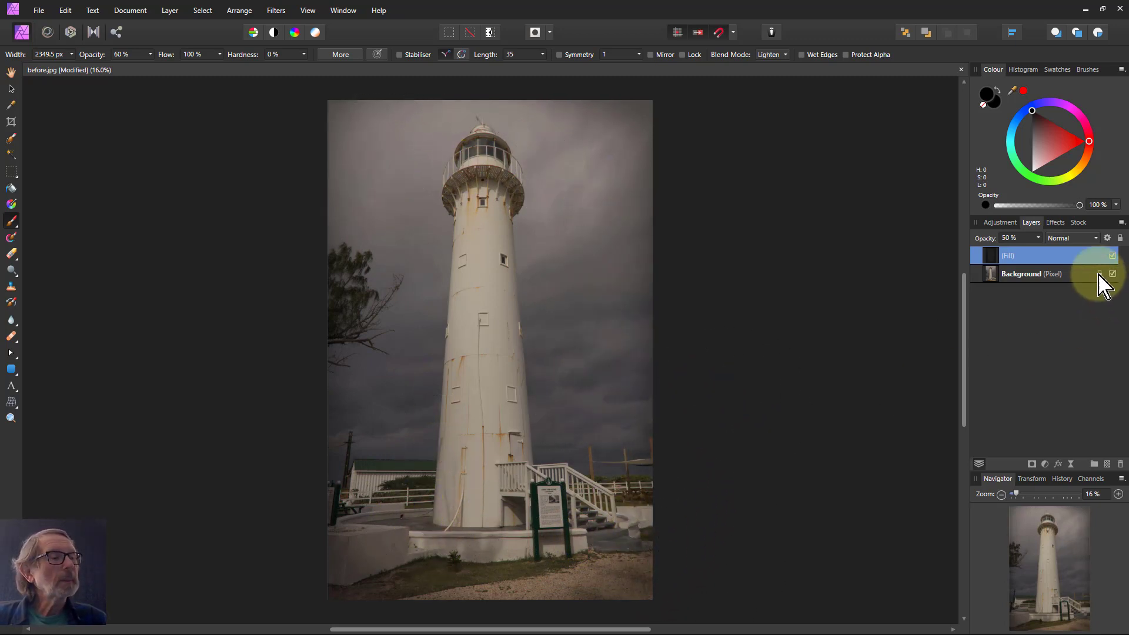
pyautogui.click(1112, 255)
pyautogui.click(1112, 256)
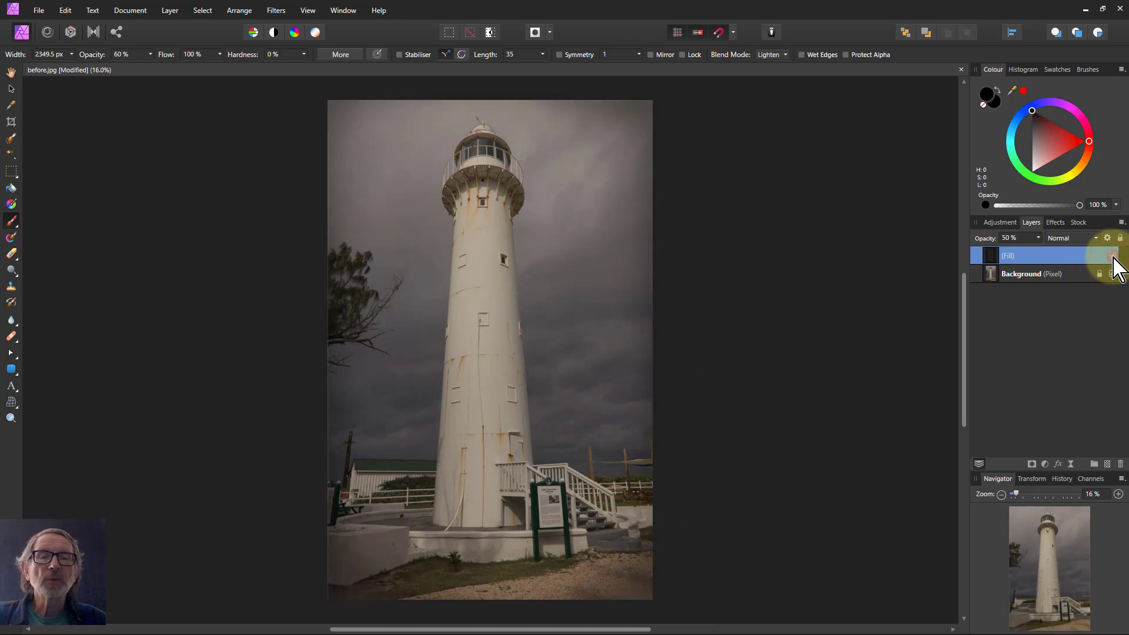
pyautogui.click(1112, 257)
pyautogui.click(1113, 256)
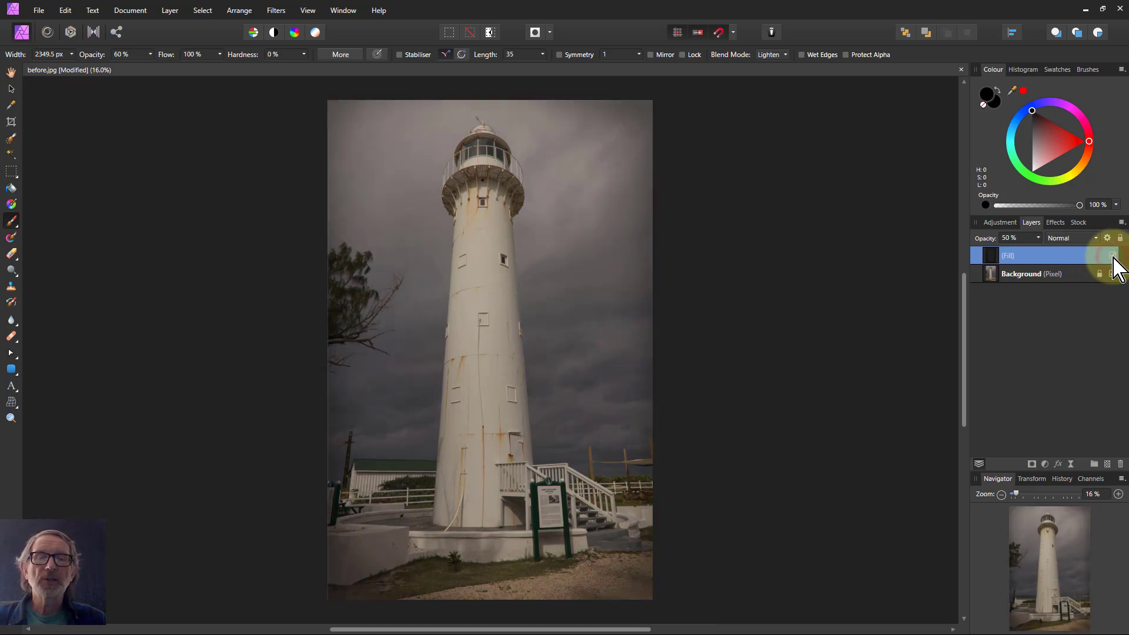
pyautogui.click(1112, 256)
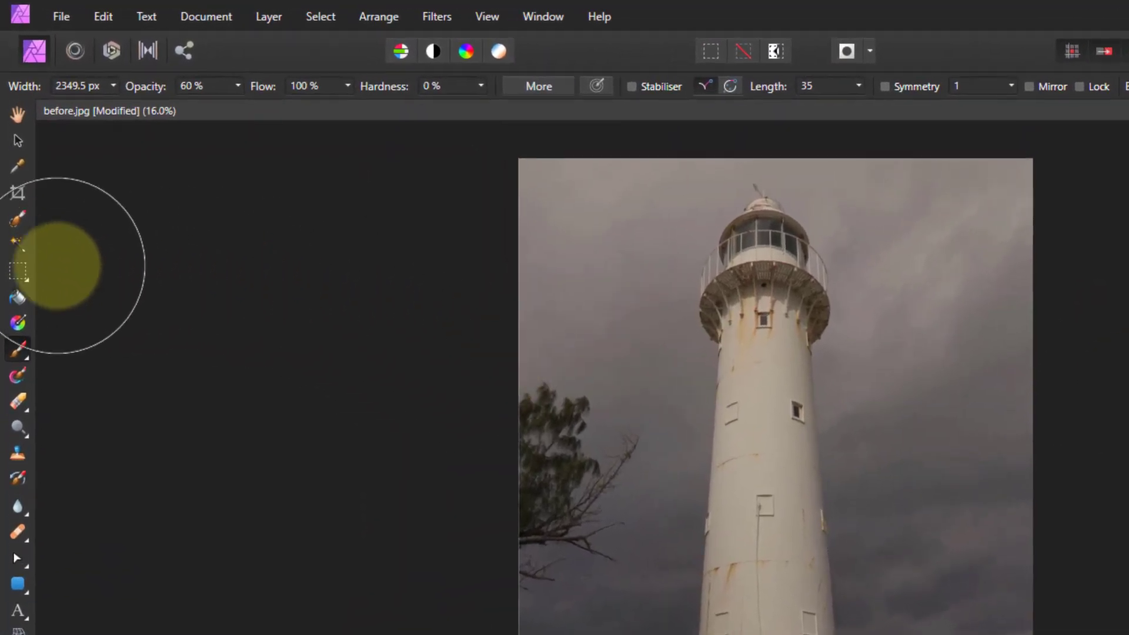
# Make a rectangular marquee selection around the lighthouse, leaving a margin at the photo's edges, and feather it by about 569 px
pyautogui.click(21, 273)
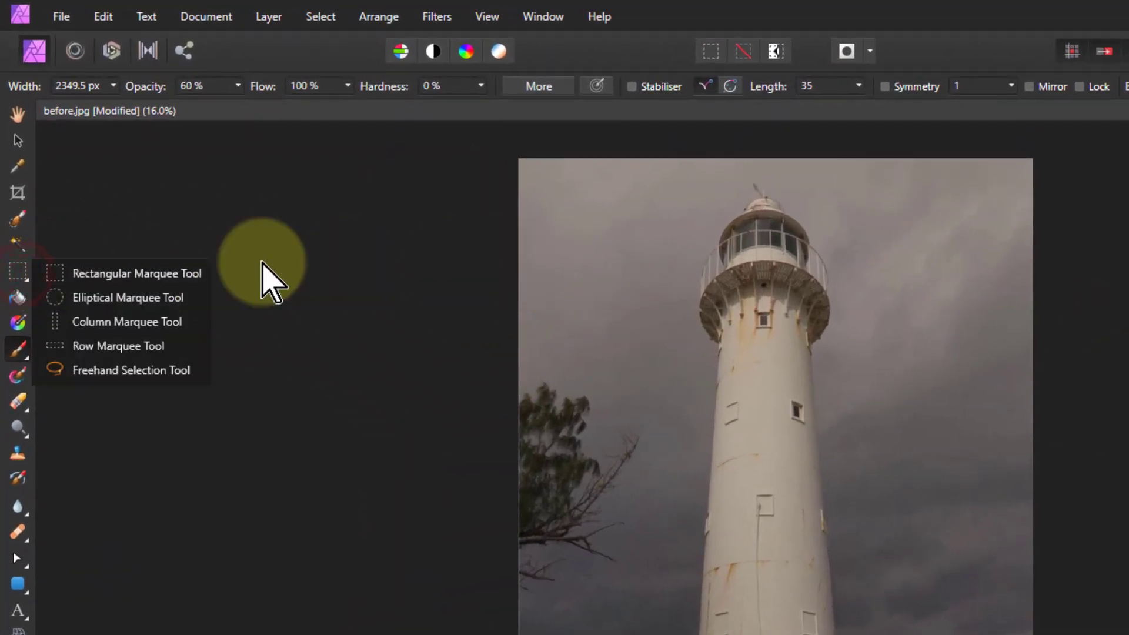
pyautogui.click(129, 274)
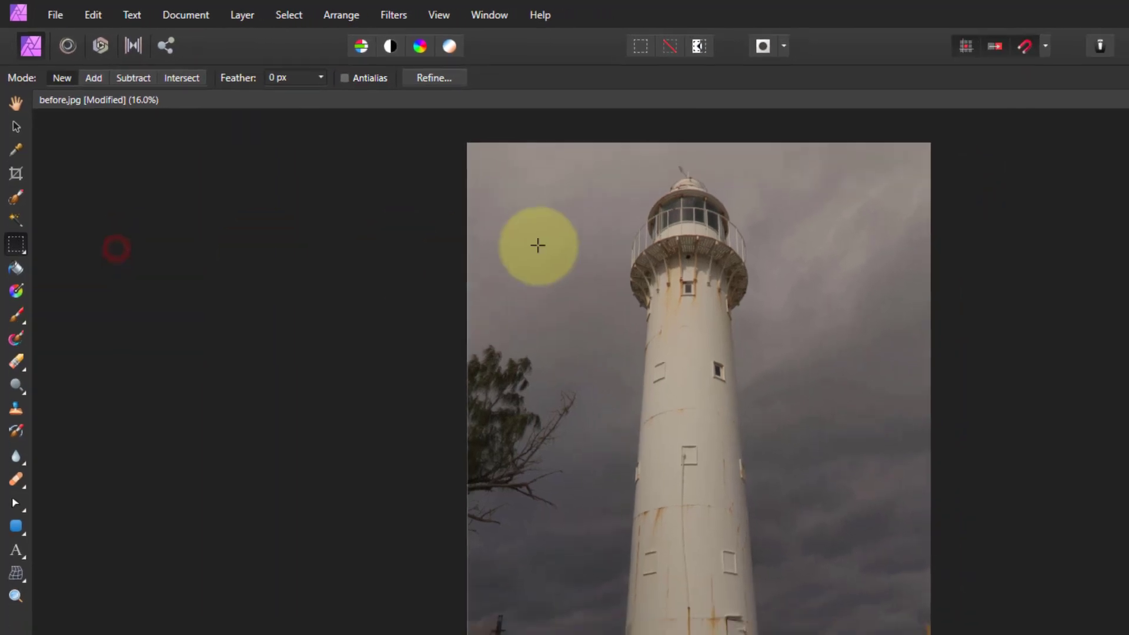
pyautogui.moveTo(584, 240); pyautogui.dragTo(606, 532)
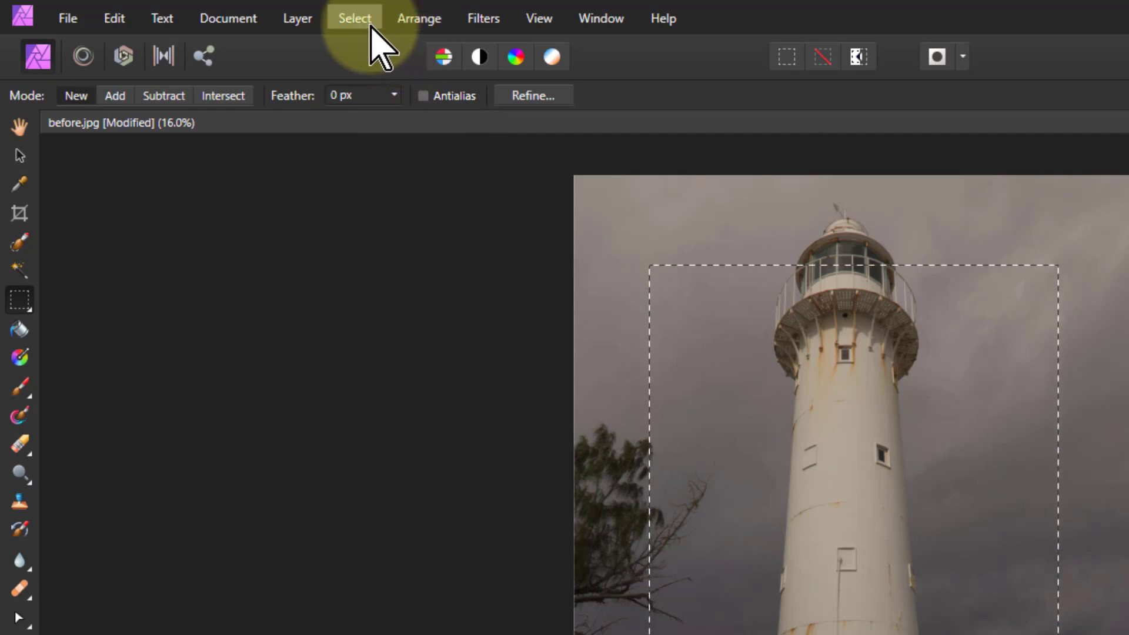
pyautogui.click(351, 25)
pyautogui.click(222, 374)
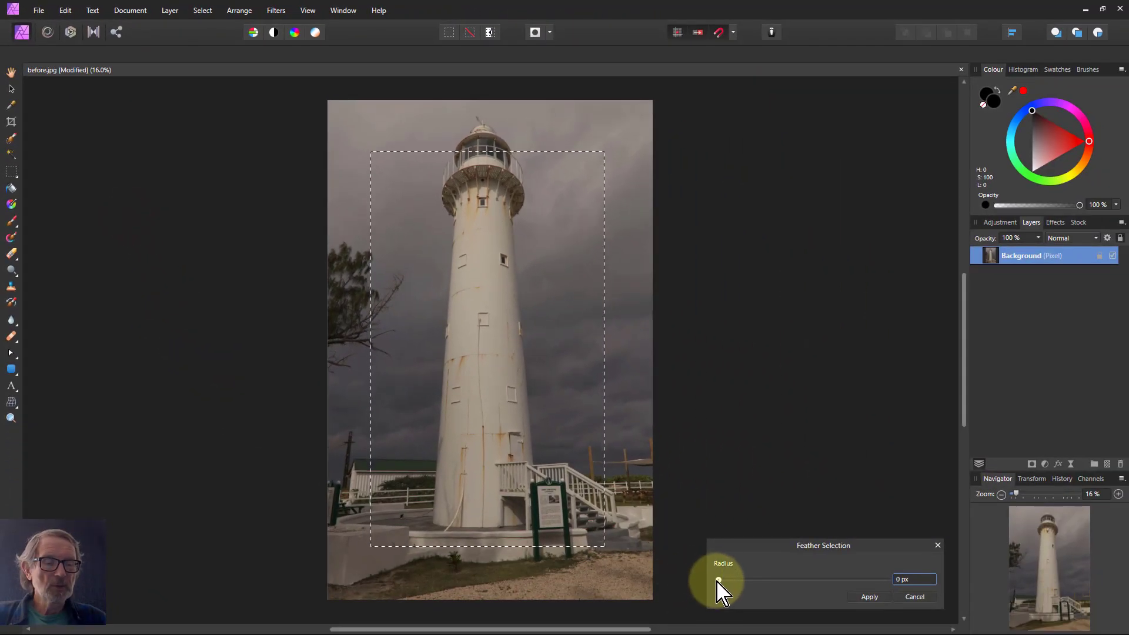
pyautogui.moveTo(717, 580); pyautogui.dragTo(787, 586)
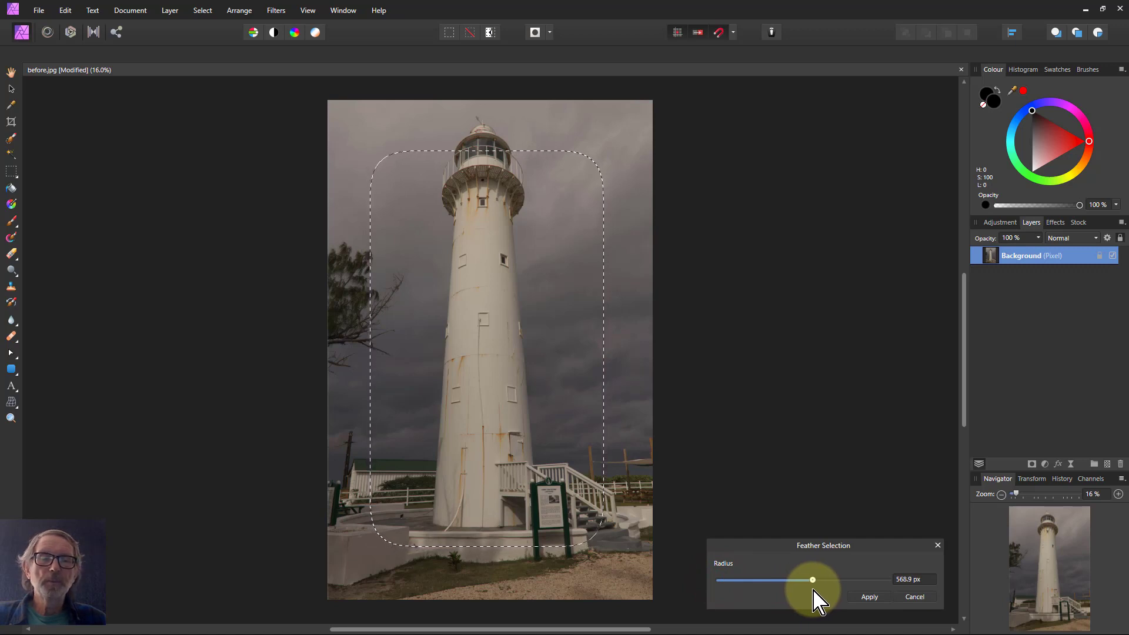
pyautogui.click(876, 598)
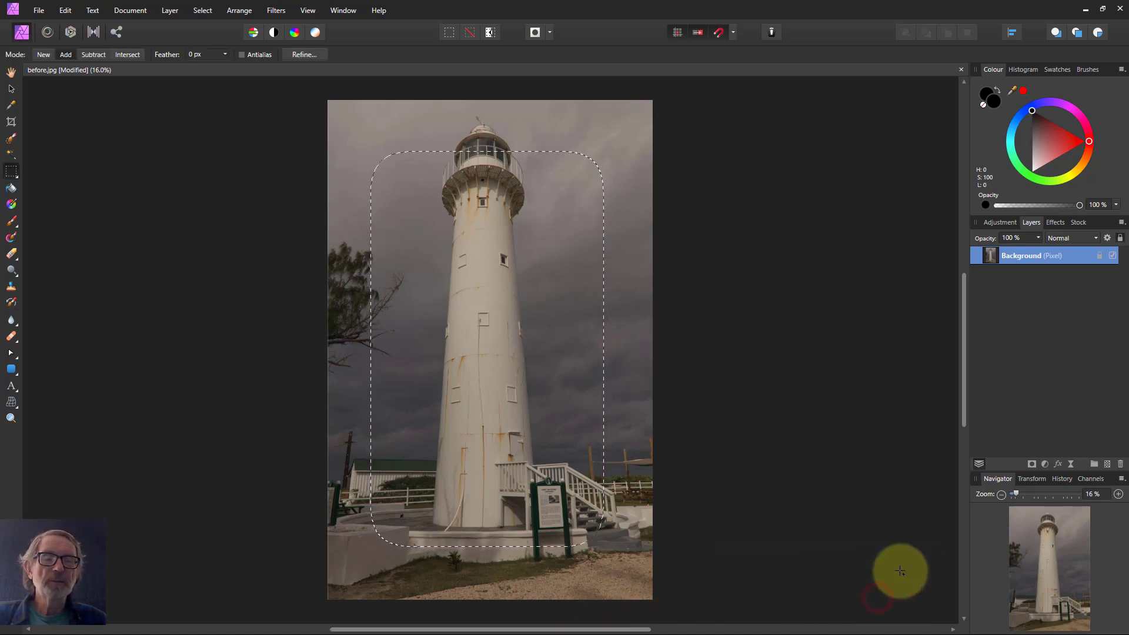
# Invert the pixel selection and darken the photo's edges with a black fill layer at 21% opacity
pyautogui.click(171, 10)
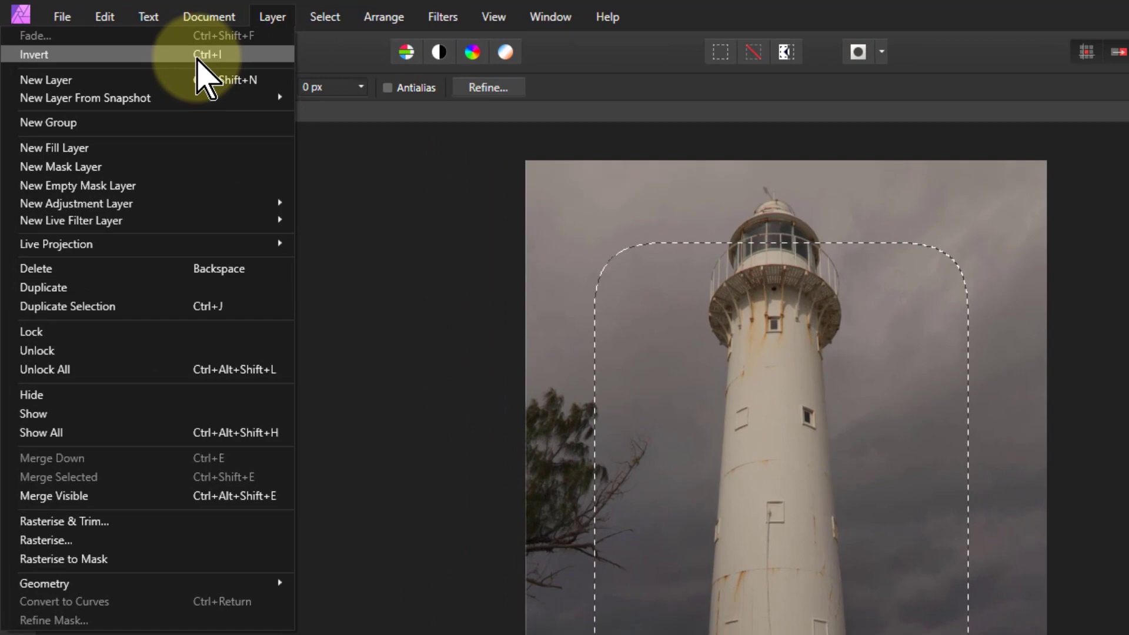
pyautogui.moveTo(201, 12)
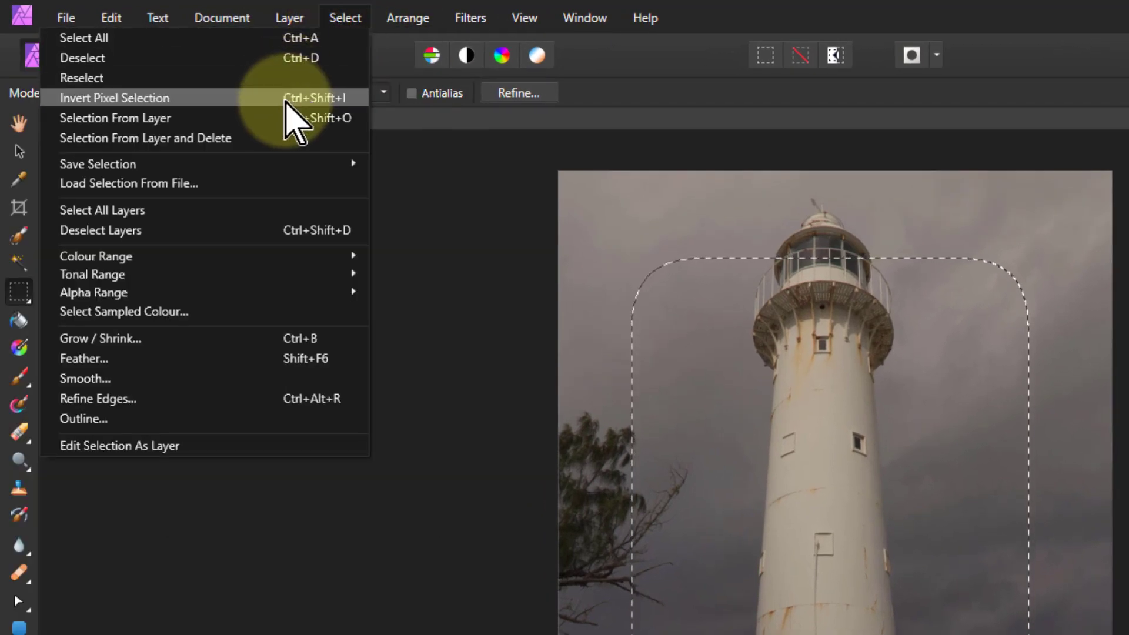
pyautogui.click(288, 98)
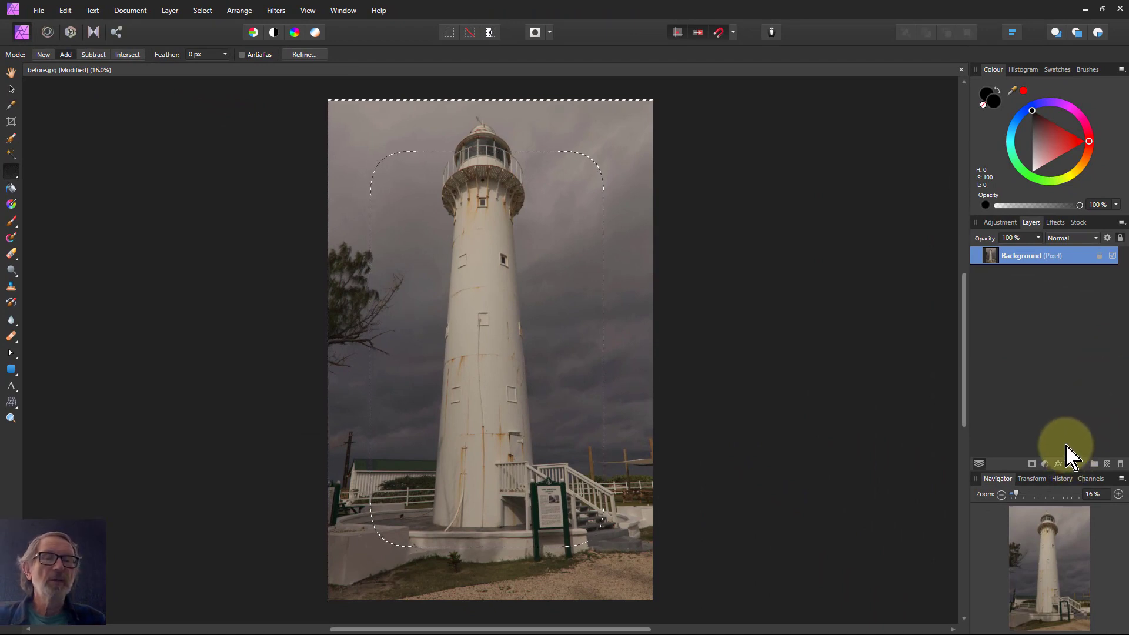
pyautogui.click(171, 11)
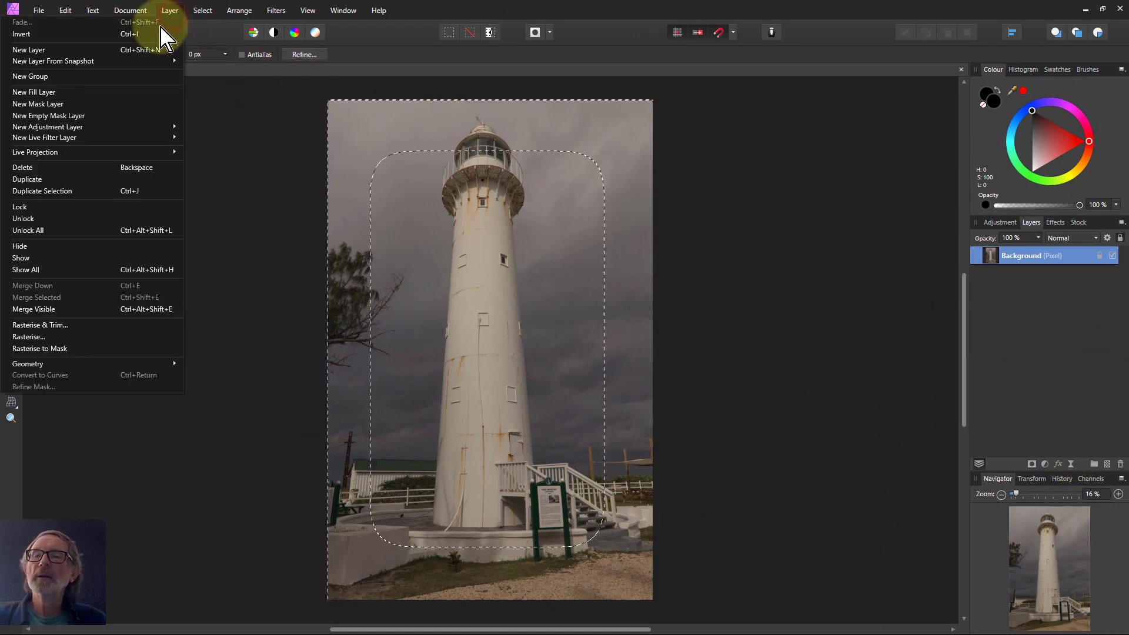
pyautogui.click(118, 93)
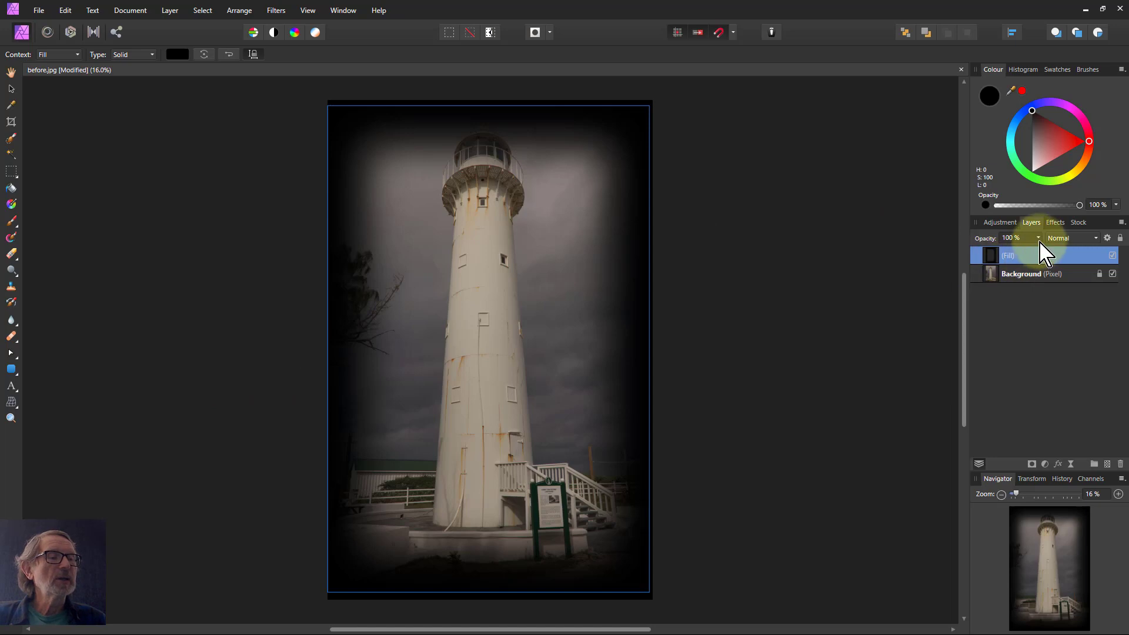
pyautogui.moveTo(1037, 238); pyautogui.dragTo(978, 274)
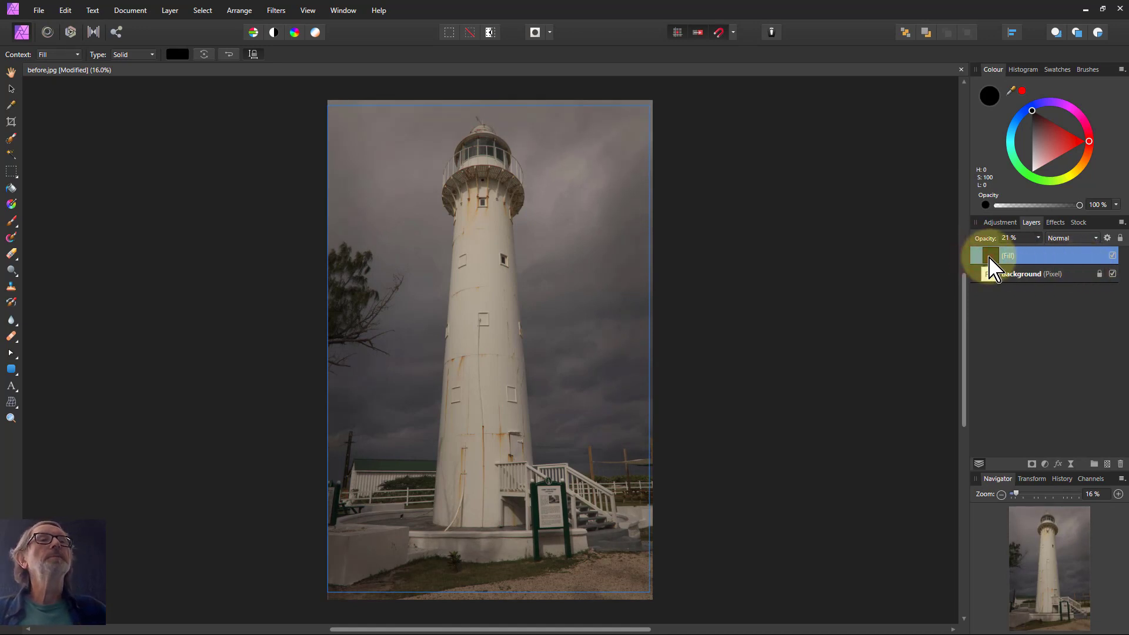
# Replace the black fill layer with a white one covering the whole photo, and invert it to hide the fill
pyautogui.press('Delete')
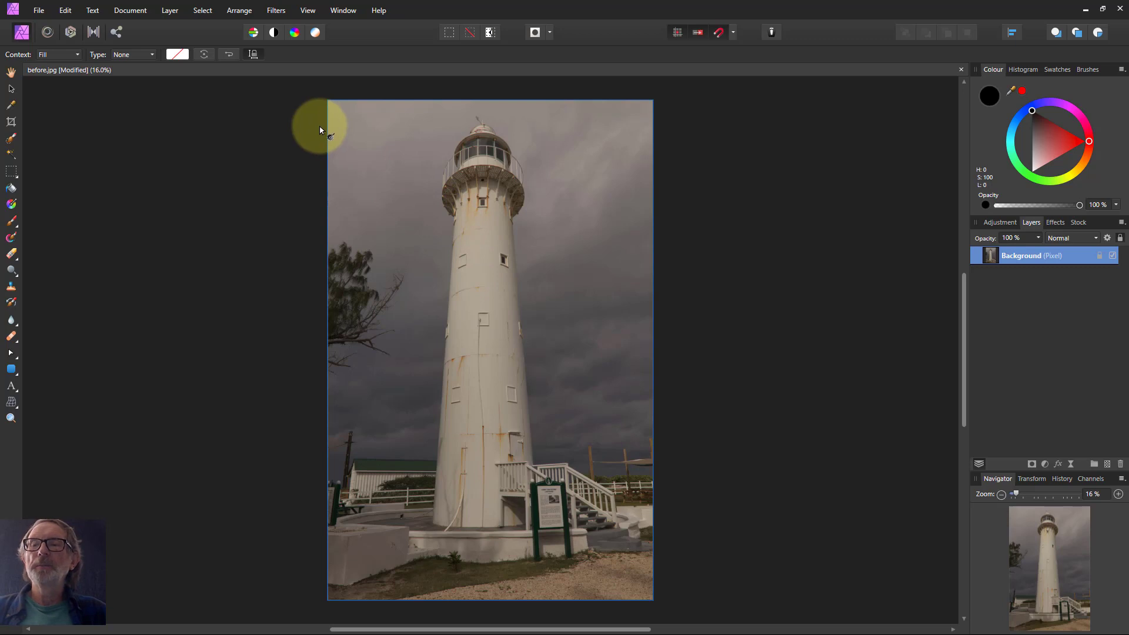
pyautogui.click(169, 11)
pyautogui.click(125, 95)
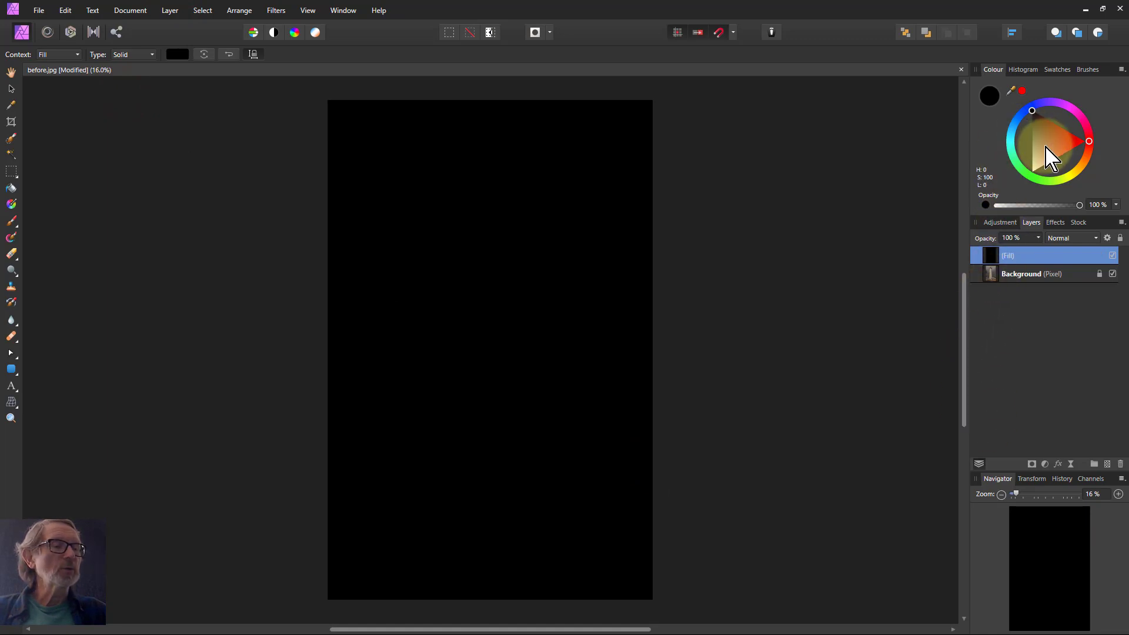
pyautogui.moveTo(1046, 156); pyautogui.dragTo(1028, 188)
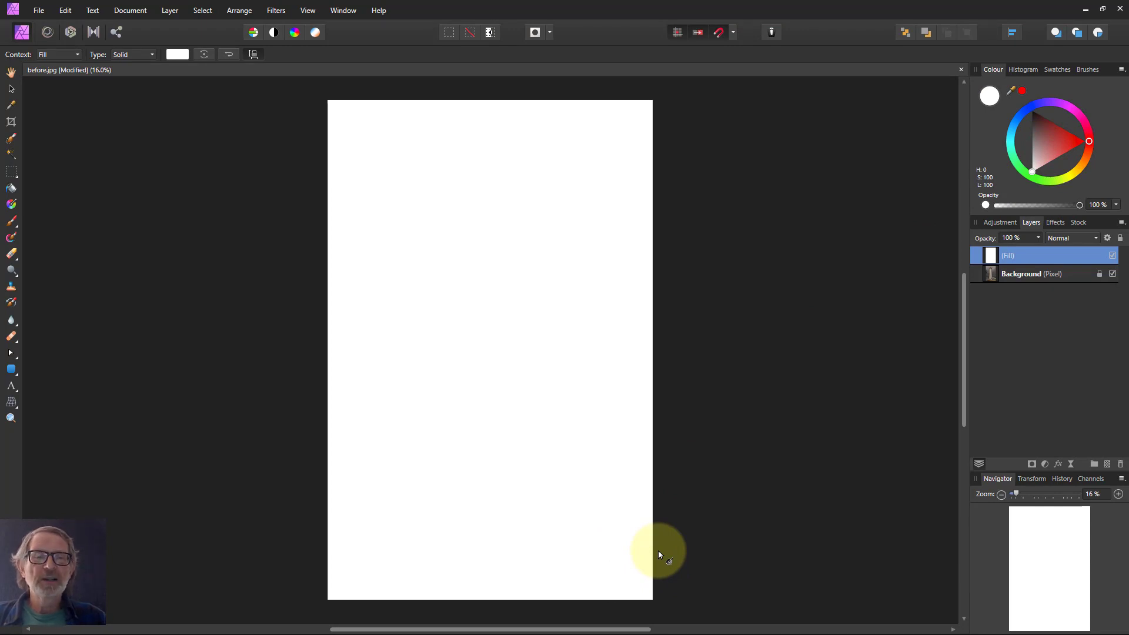
pyautogui.click(659, 555)
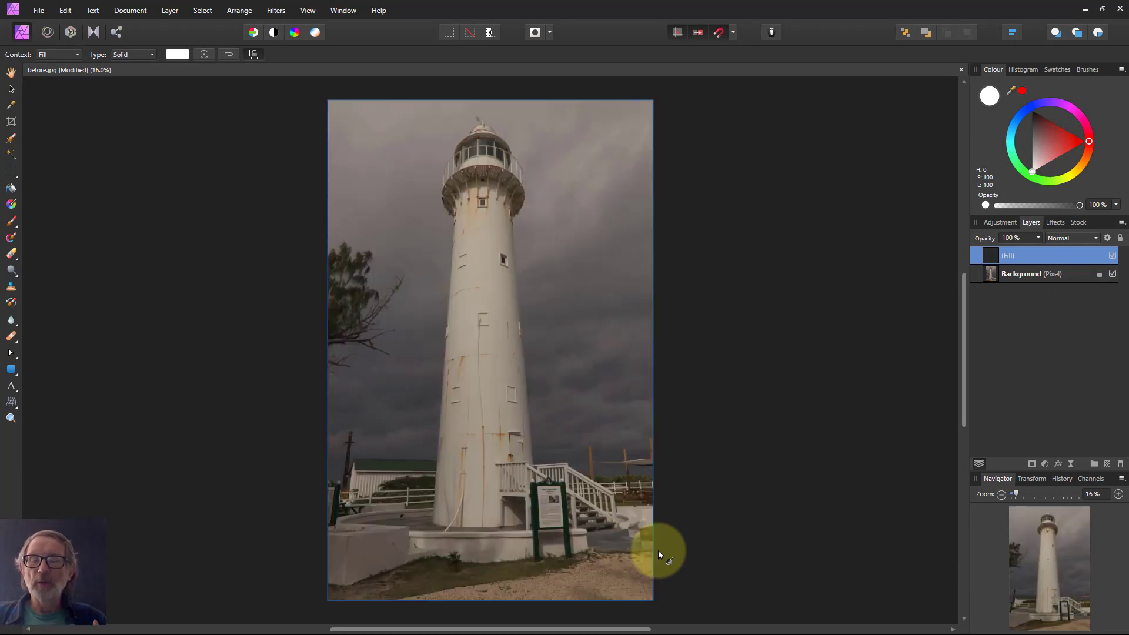
# Paint white over the lighthouse on the fill layer with the Paint Brush Tool
pyautogui.click(11, 222)
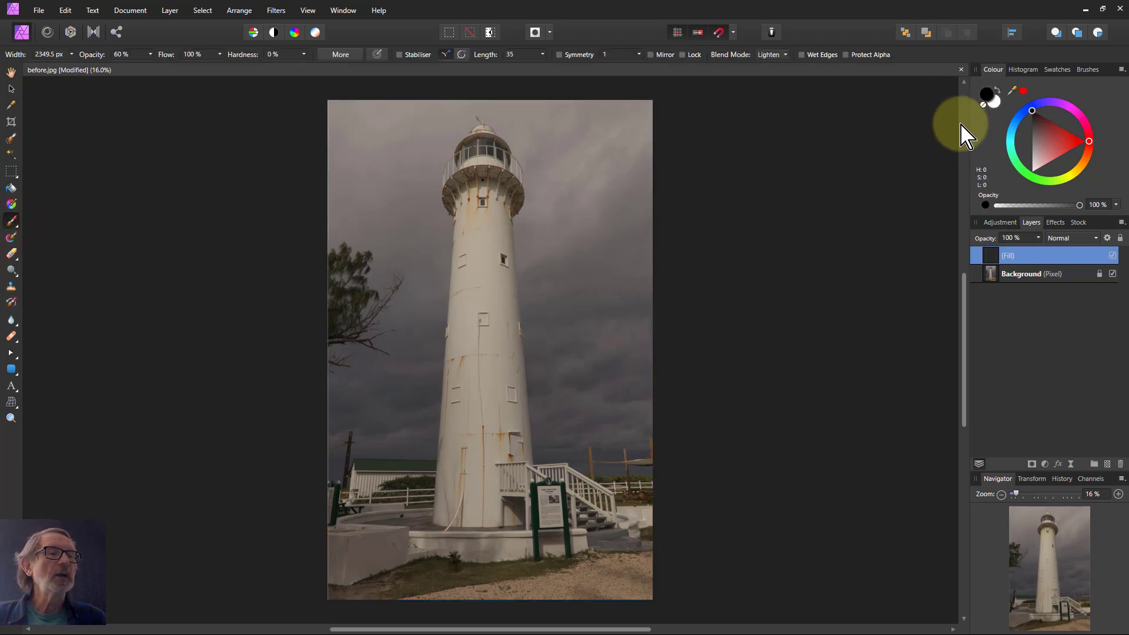
pyautogui.click(993, 102)
pyautogui.moveTo(663, 234)
pyautogui.mouseDown()
pyautogui.moveTo(484, 219)
pyautogui.moveTo(496, 151)
pyautogui.moveTo(469, 282)
pyautogui.moveTo(449, 536)
pyautogui.moveTo(441, 245)
pyautogui.moveTo(478, 171)
pyautogui.moveTo(517, 349)
pyautogui.moveTo(499, 539)
pyautogui.moveTo(478, 484)
pyautogui.moveTo(512, 234)
pyautogui.moveTo(453, 161)
pyautogui.moveTo(447, 415)
pyautogui.moveTo(188, 126)
pyautogui.mouseUp()
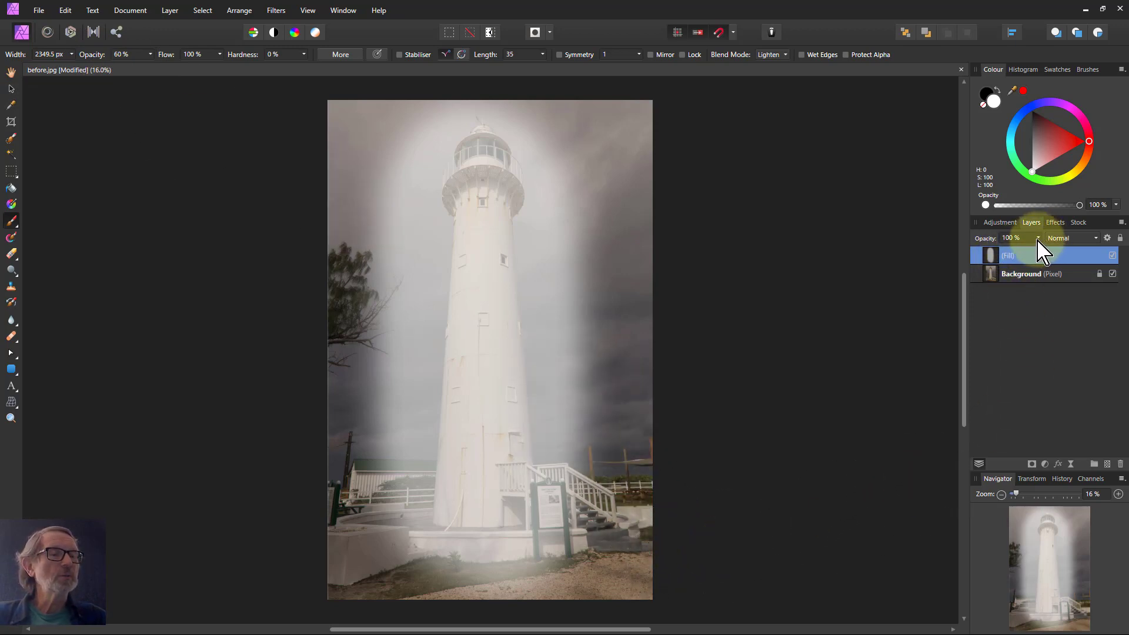
# Set the white fill layer's blend mode to Soft Light, keeping its opacity at 100%
pyautogui.moveTo(1038, 240); pyautogui.dragTo(1052, 271)
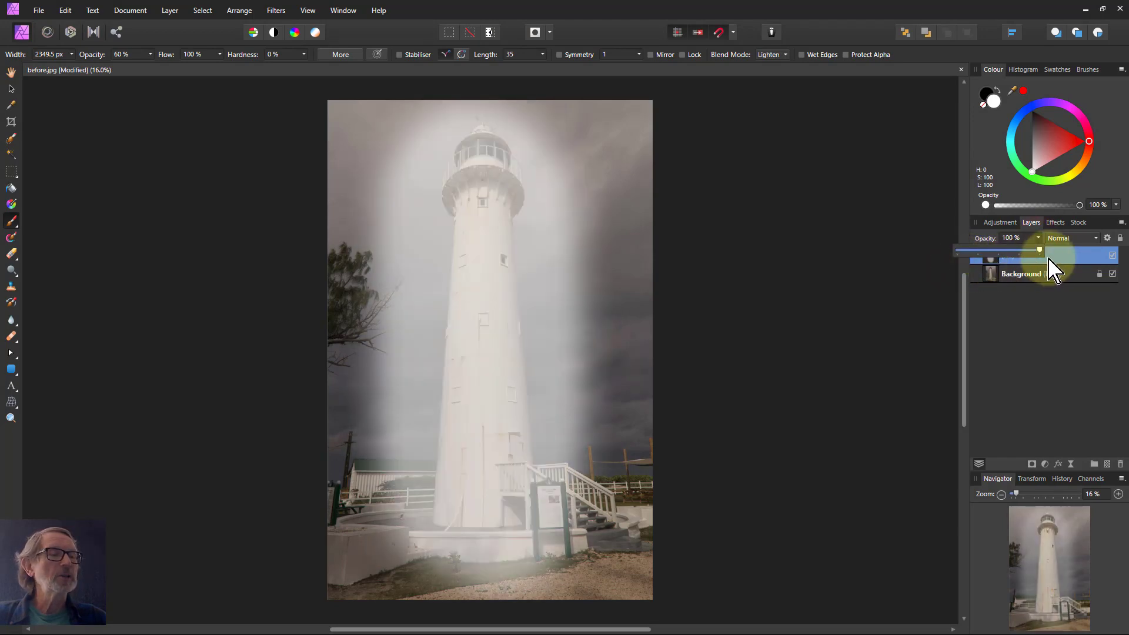
pyautogui.click(1065, 238)
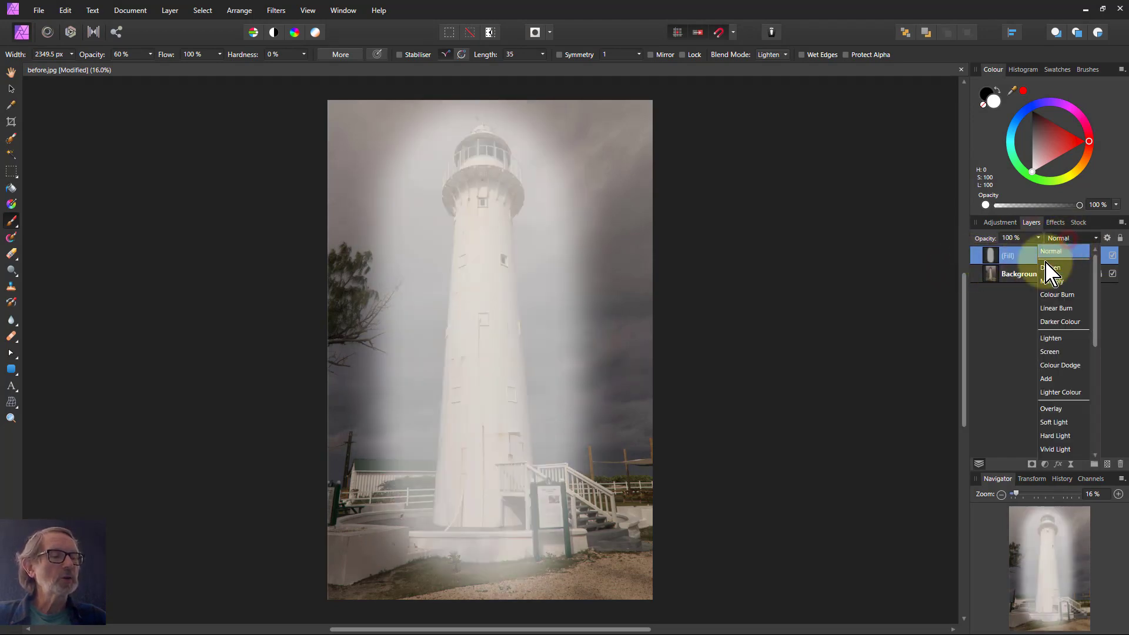
pyautogui.click(1053, 423)
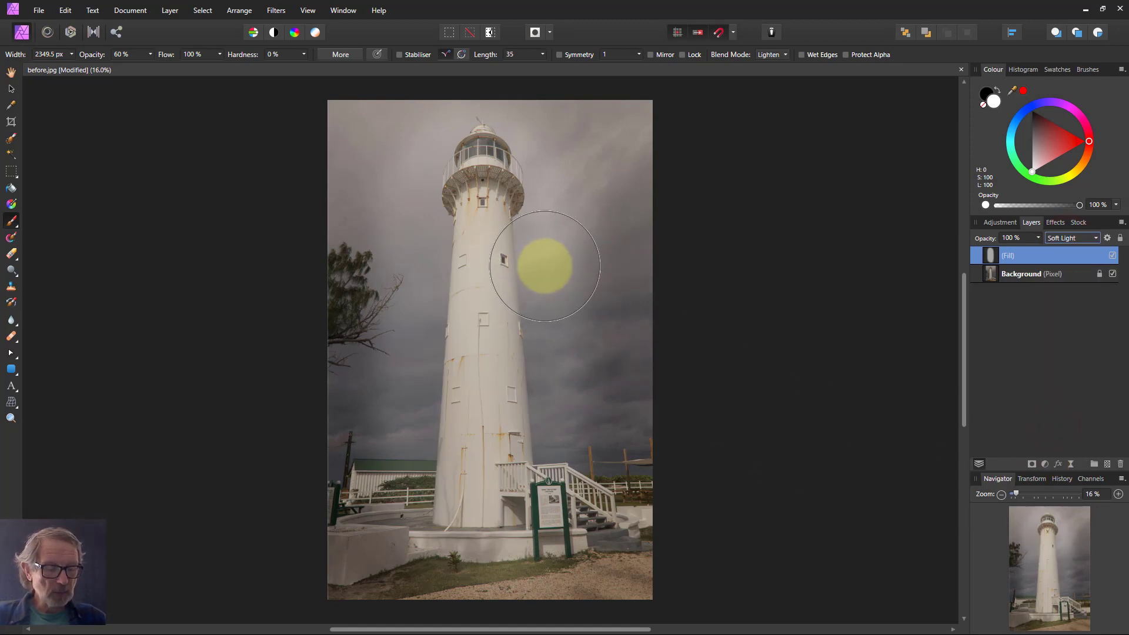
# Paint more white around the lighthouse with a 4096 px brush and reduce the fill layer's opacity to 63%
pyautogui.moveTo(518, 215)
pyautogui.mouseDown()
pyautogui.moveTo(554, 331)
pyautogui.moveTo(555, 443)
pyautogui.moveTo(490, 523)
pyautogui.moveTo(445, 441)
pyautogui.moveTo(442, 241)
pyautogui.moveTo(437, 422)
pyautogui.moveTo(488, 517)
pyautogui.moveTo(499, 269)
pyautogui.mouseUp()
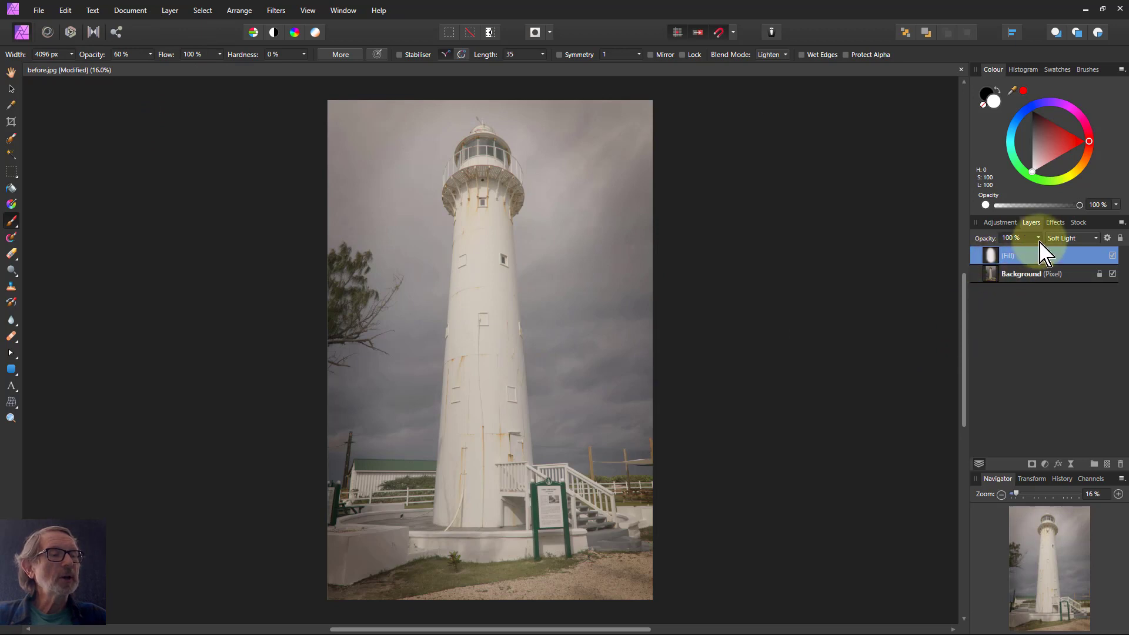
pyautogui.moveTo(1012, 258); pyautogui.dragTo(1006, 258)
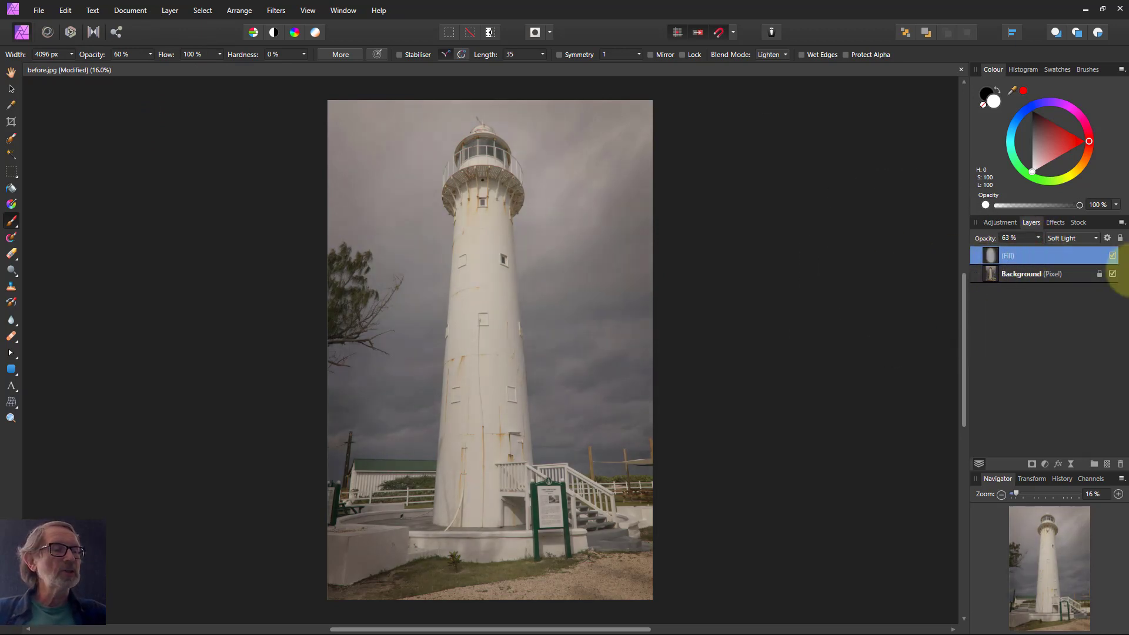
pyautogui.click(1112, 256)
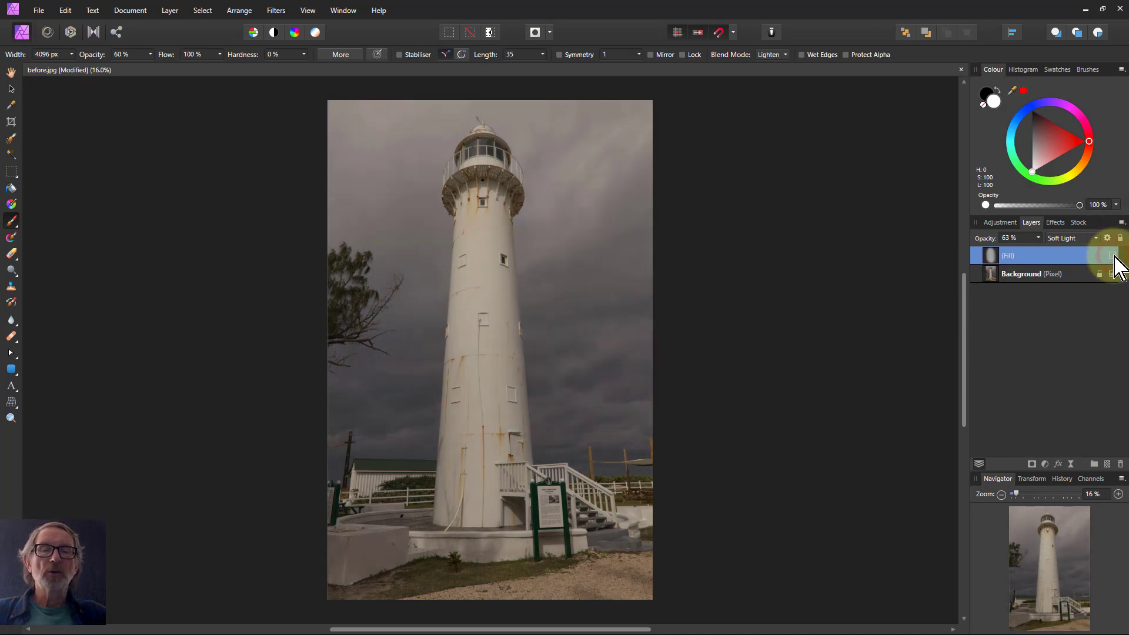
# Toggle the white fill layer's visibility to compare the photo with and without the brightening
pyautogui.click(1113, 256)
pyautogui.click(1113, 255)
pyautogui.click(1112, 256)
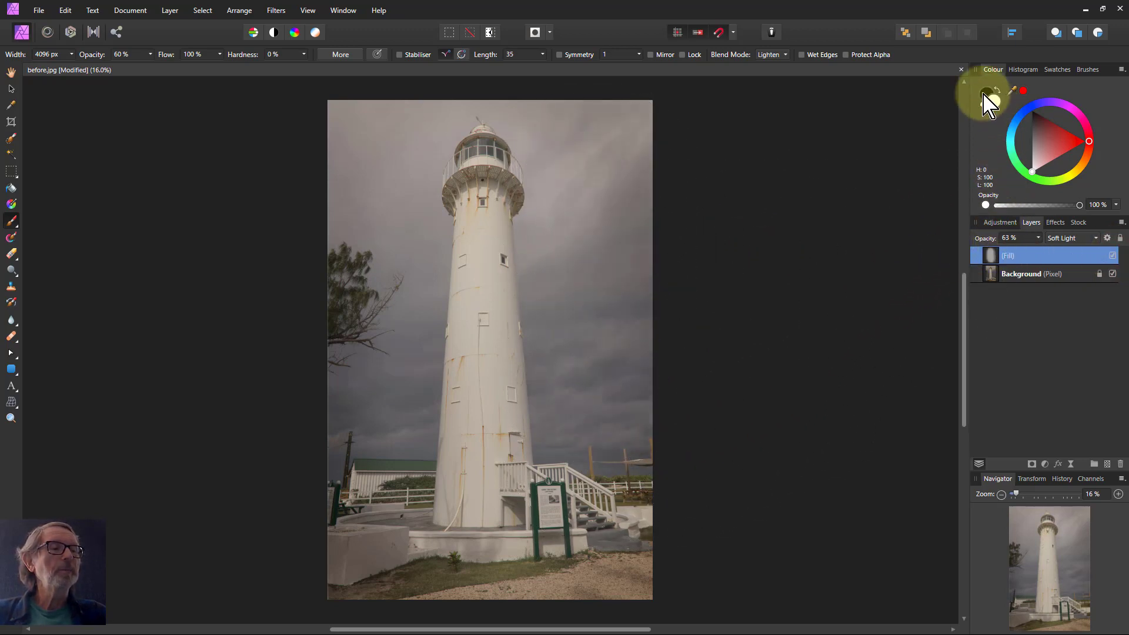
# Paint black with a 2138.1 px brush over the sky and ground around the lighthouse on the fill layer, and compare before and after
pyautogui.press('[')
pyautogui.press('[')
pyautogui.press('[')
pyautogui.press('[')
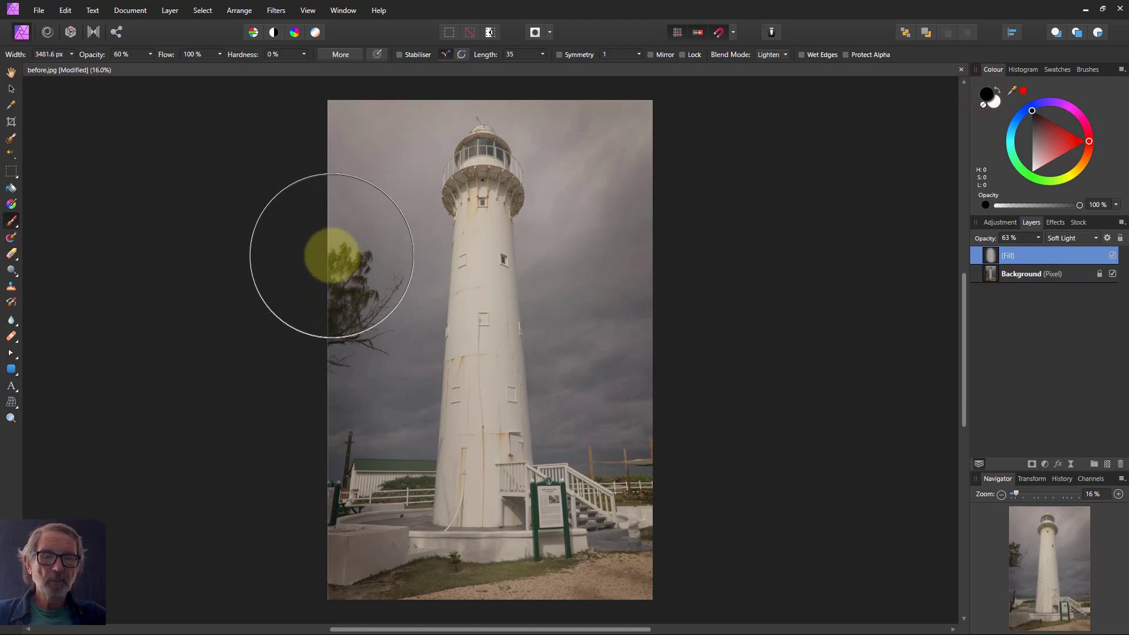
pyautogui.click(395, 167)
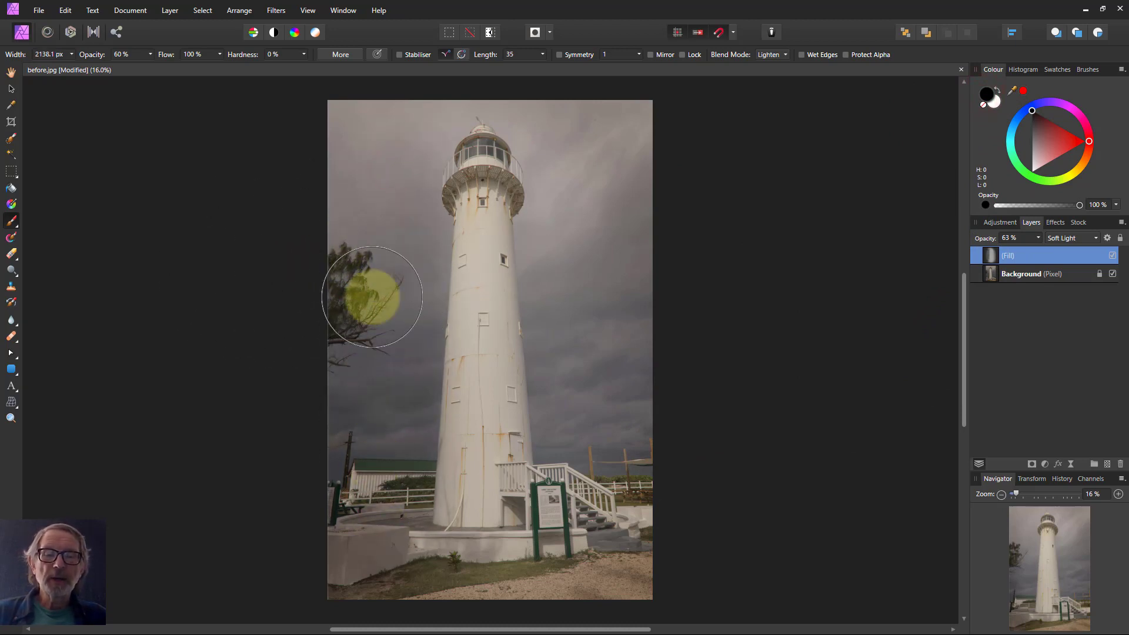
pyautogui.moveTo(586, 194)
pyautogui.mouseDown()
pyautogui.moveTo(587, 470)
pyautogui.moveTo(586, 452)
pyautogui.mouseUp()
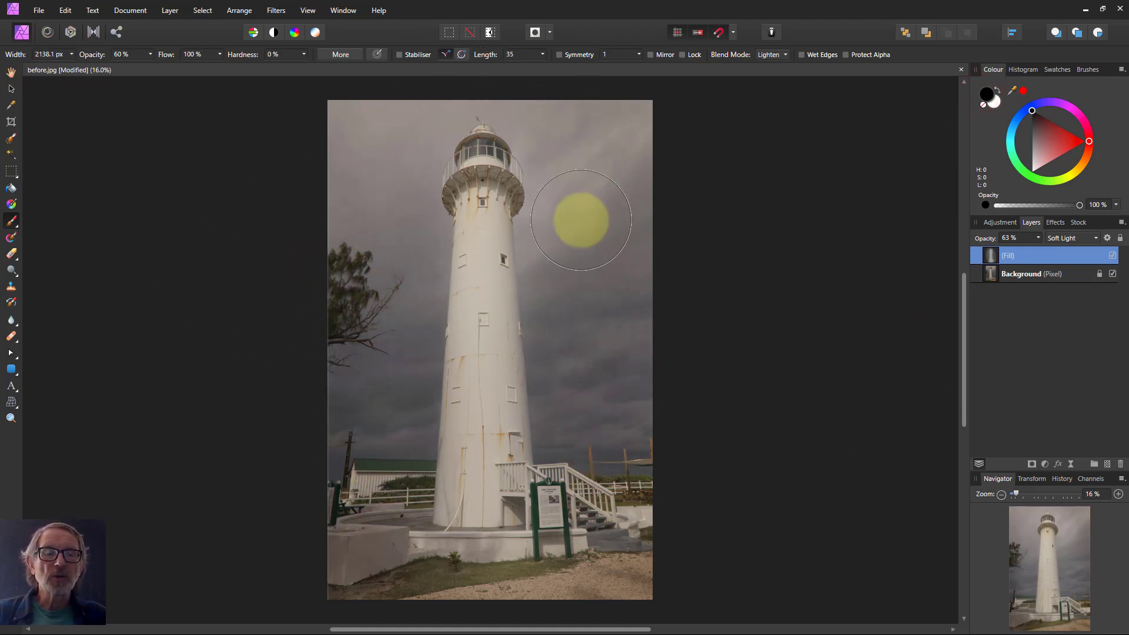
pyautogui.moveTo(599, 511); pyautogui.dragTo(455, 567)
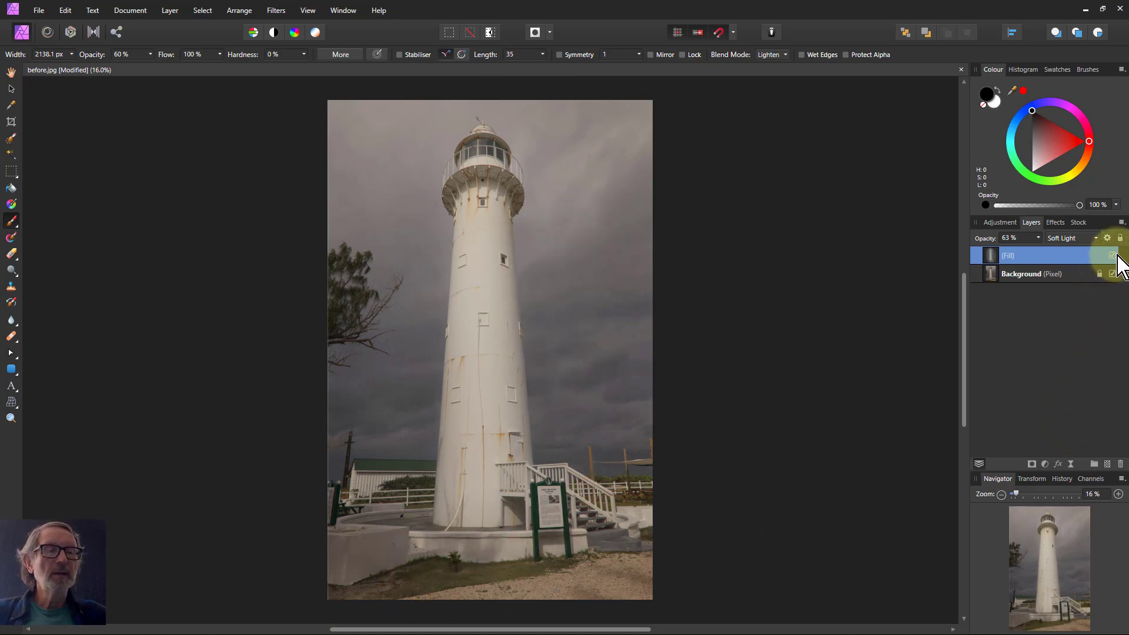
pyautogui.click(1112, 255)
pyautogui.click(1113, 256)
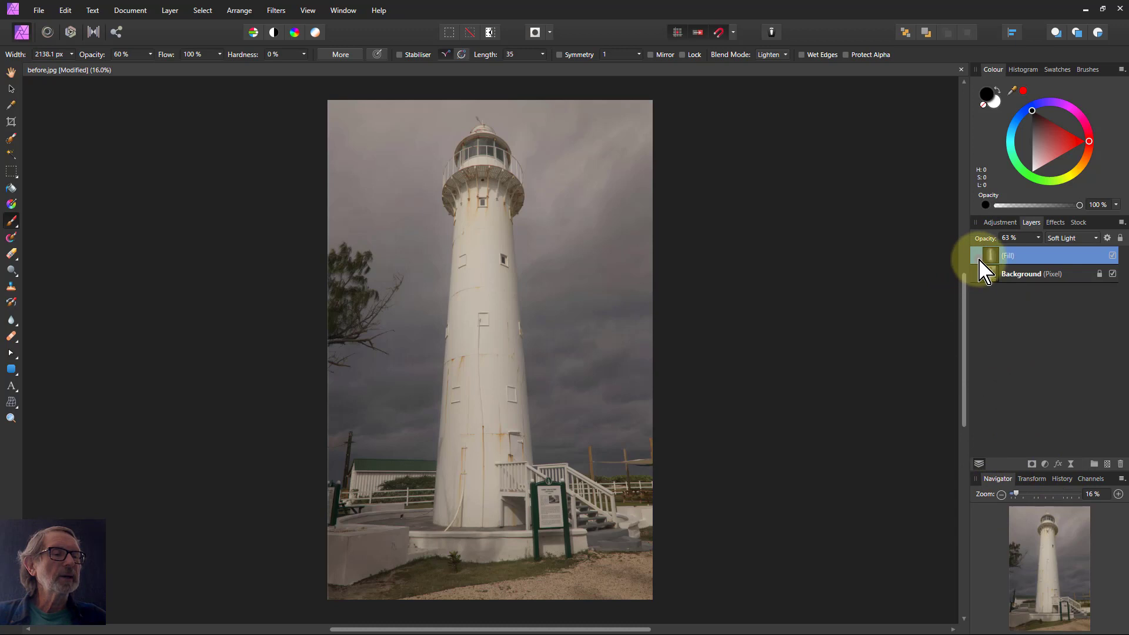
# Delete the fill layer and select the lighthouse with its base using the 382 px Selection Brush, subtracting the stairs area from the selection
pyautogui.press('Delete')
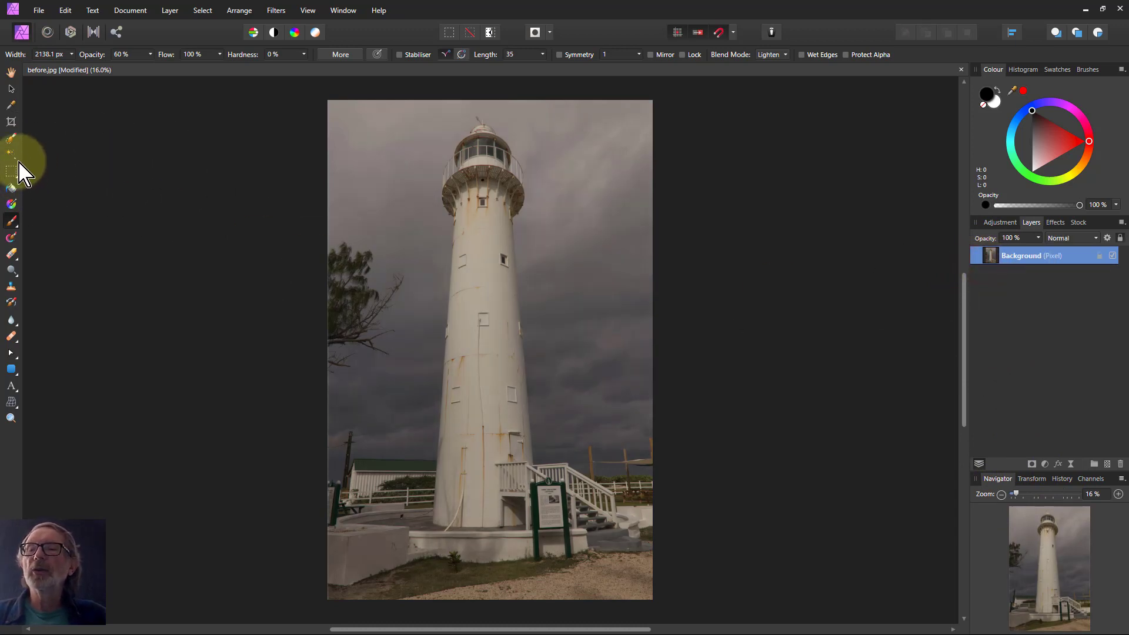
pyautogui.click(11, 139)
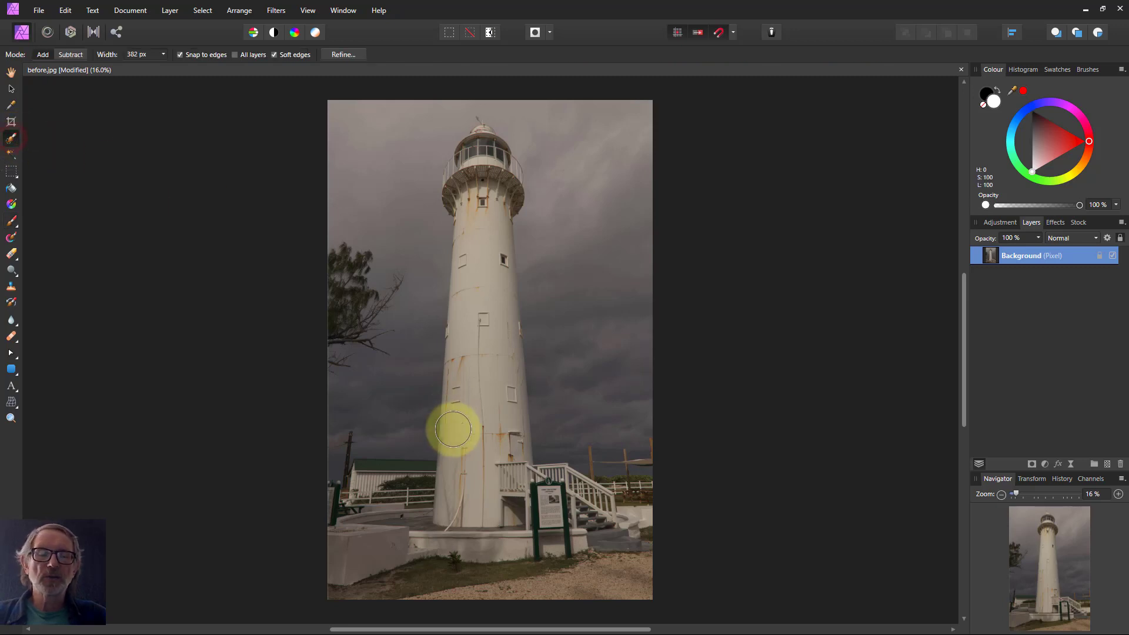
pyautogui.moveTo(457, 475); pyautogui.dragTo(477, 299)
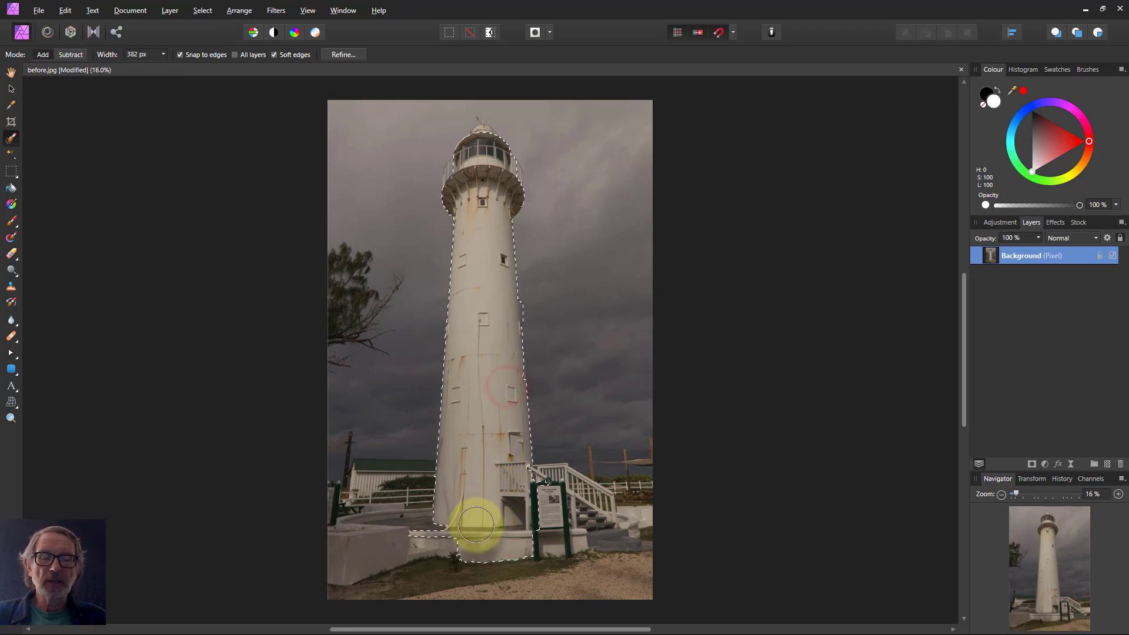
pyautogui.moveTo(438, 534)
pyautogui.mouseDown()
pyautogui.moveTo(382, 541)
pyautogui.moveTo(555, 515)
pyautogui.moveTo(602, 524)
pyautogui.moveTo(360, 531)
pyautogui.moveTo(429, 469)
pyautogui.moveTo(405, 472)
pyautogui.moveTo(405, 575)
pyautogui.moveTo(546, 580)
pyautogui.mouseUp()
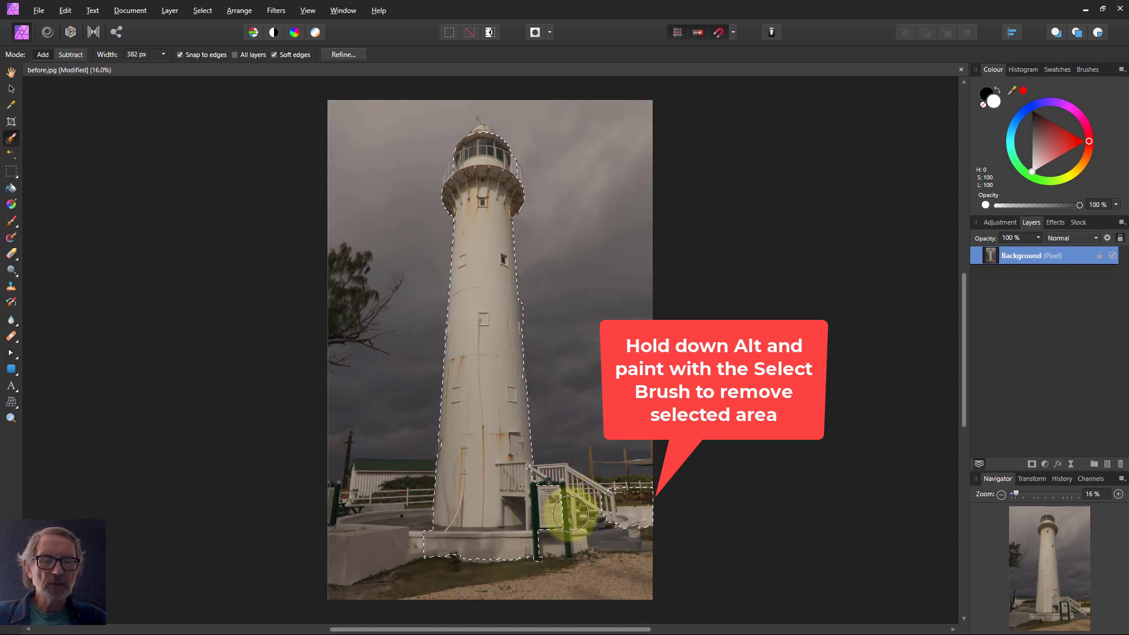
pyautogui.moveTo(569, 530)
pyautogui.mouseDown()
pyautogui.moveTo(635, 519)
pyautogui.moveTo(617, 491)
pyautogui.mouseUp()
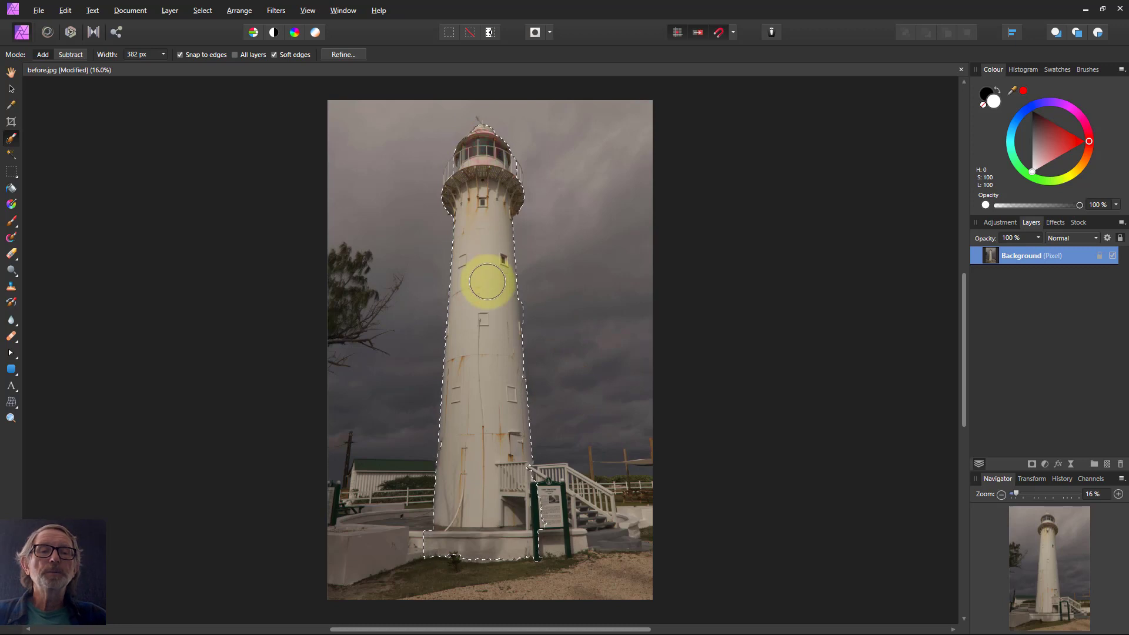
# Add a white fill layer within the lighthouse selection and clear the selection
pyautogui.click(170, 11)
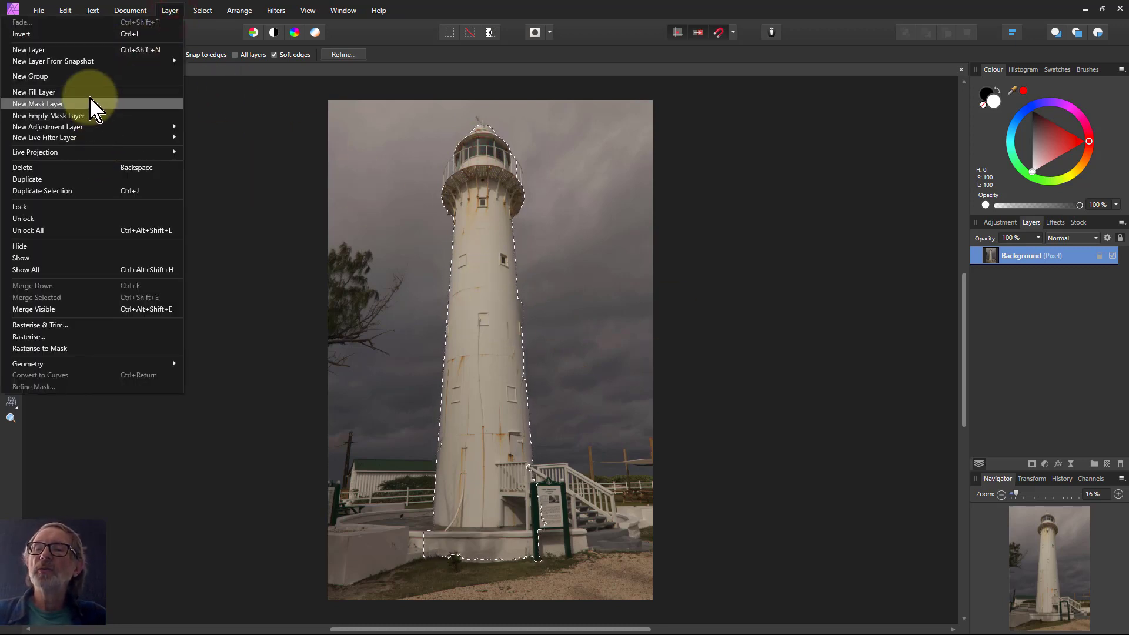
pyautogui.press('Escape')
pyautogui.press('g')
pyautogui.click(486, 465)
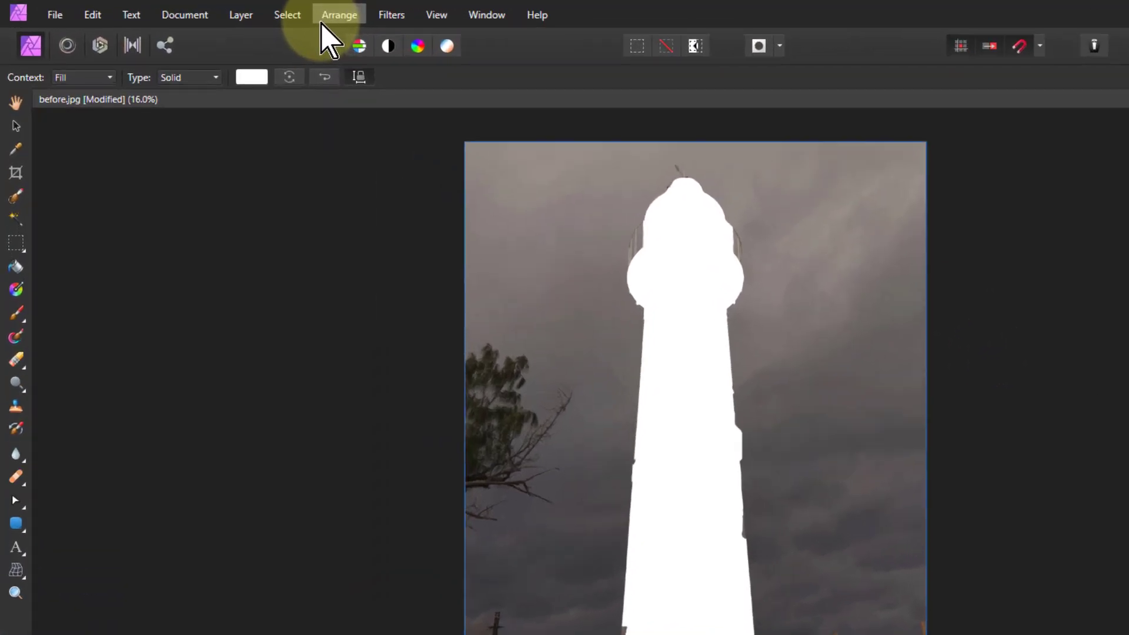
# Apply a Gaussian Blur with a 500 px radius to the white fill layer
pyautogui.click(392, 16)
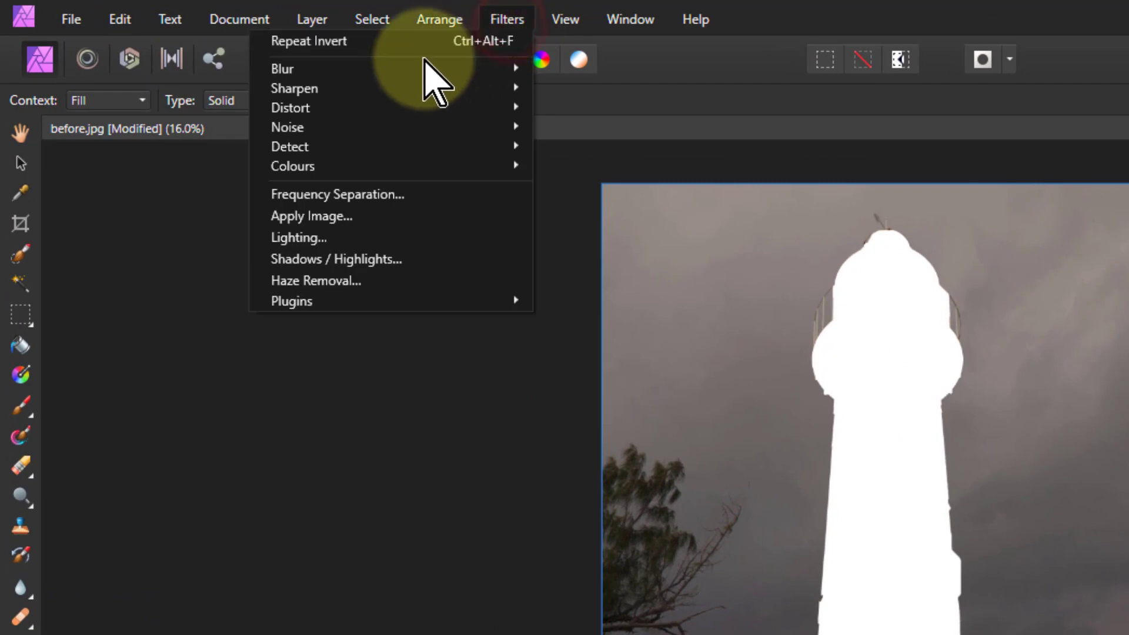
pyautogui.moveTo(421, 69)
pyautogui.click(125, 88)
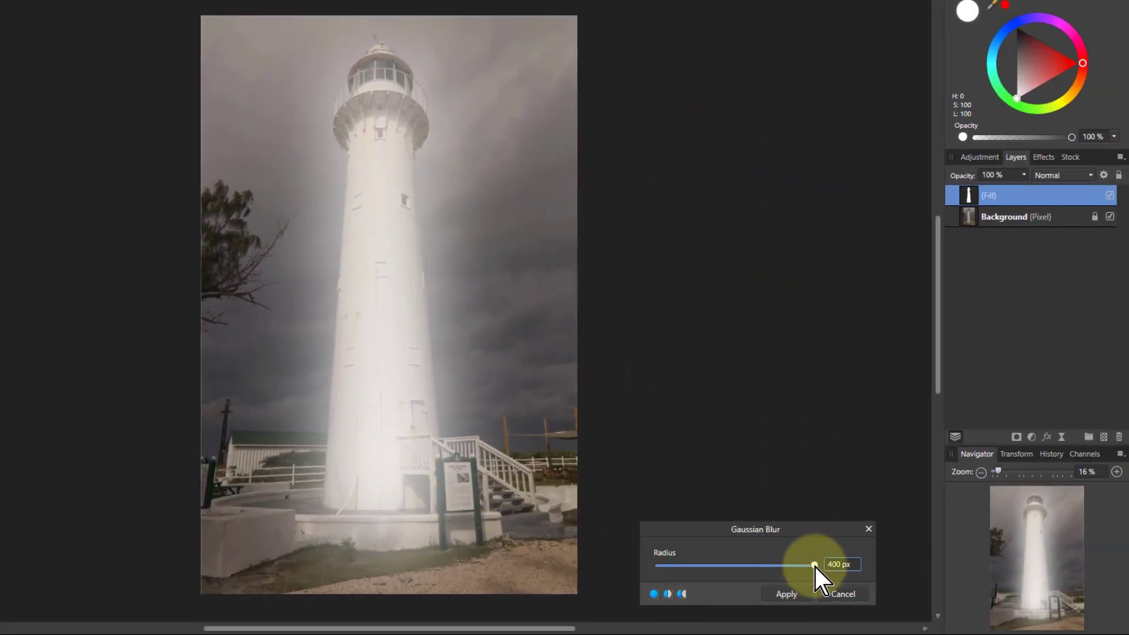
pyautogui.moveTo(815, 567); pyautogui.dragTo(863, 569)
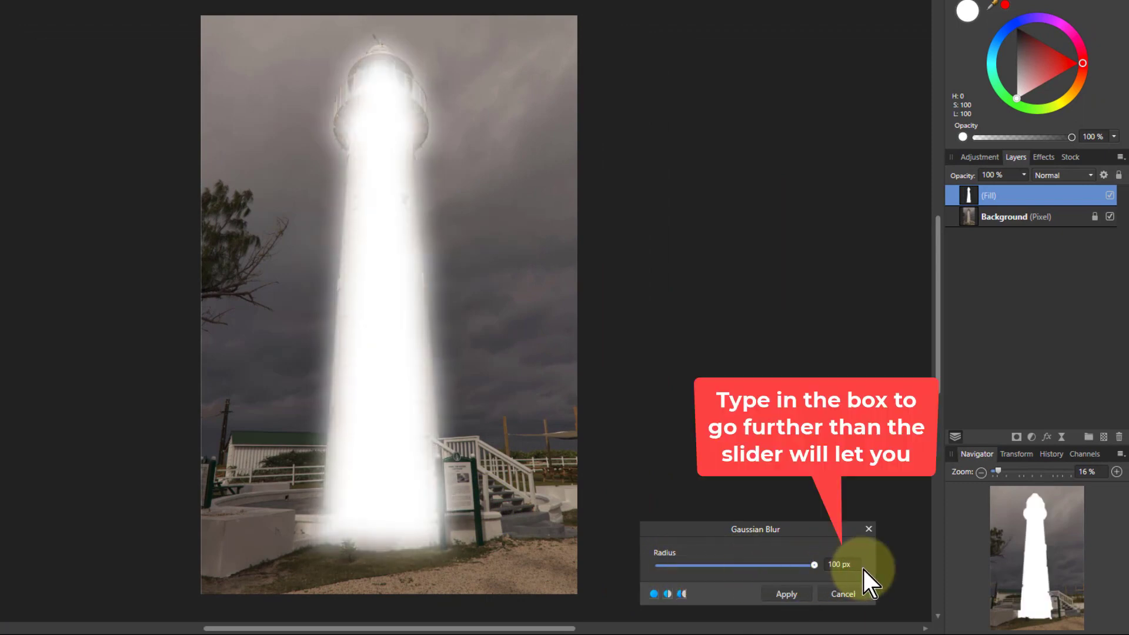
pyautogui.click(846, 566)
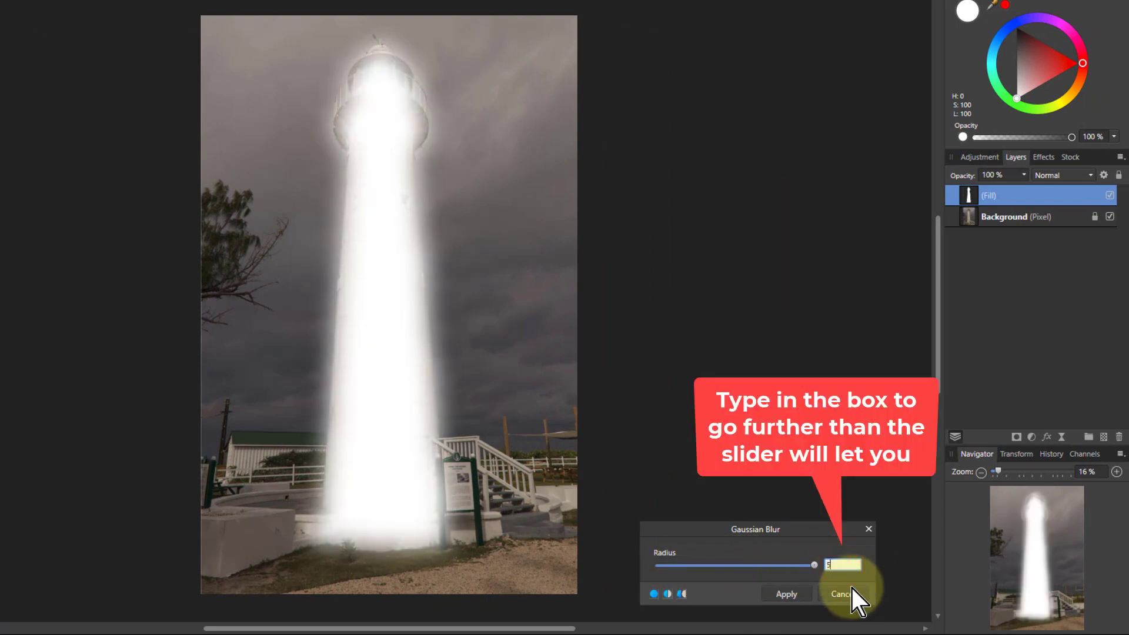
pyautogui.write('500')
pyautogui.press('Return')
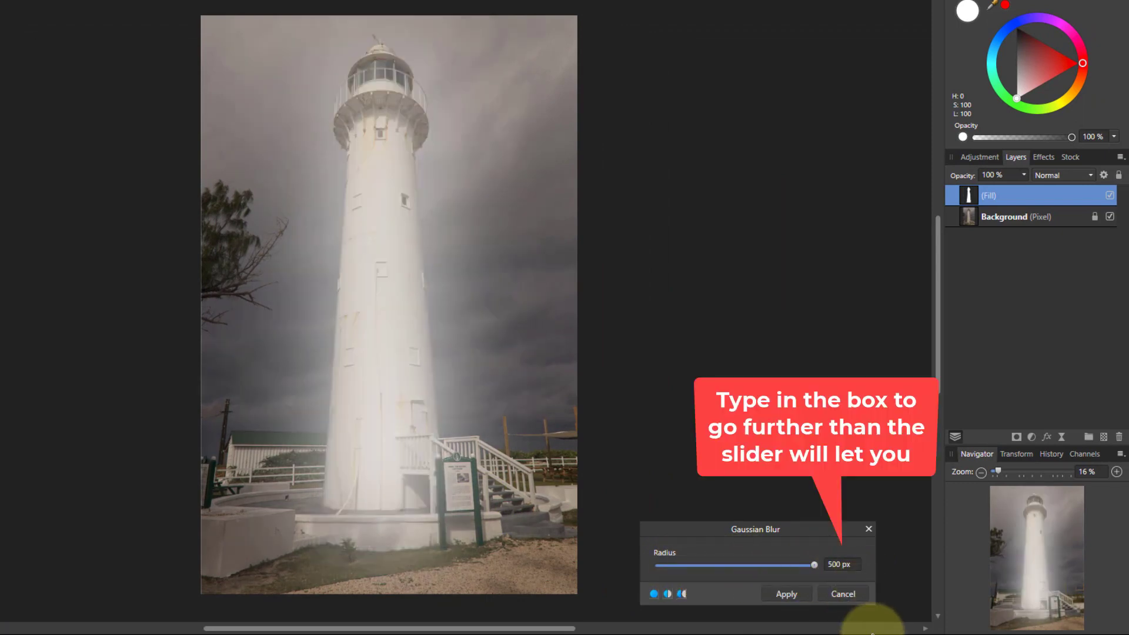
pyautogui.click(787, 594)
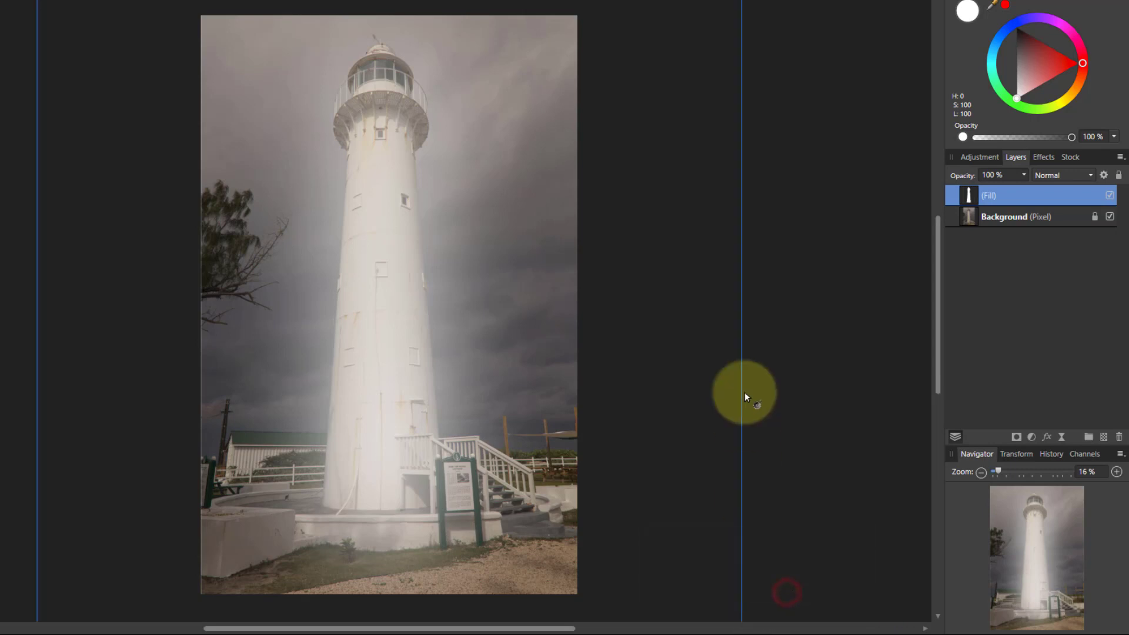
# Set the blurred fill layer's blend mode to Soft Light and toggle its visibility to compare the effect
pyautogui.click(1060, 176)
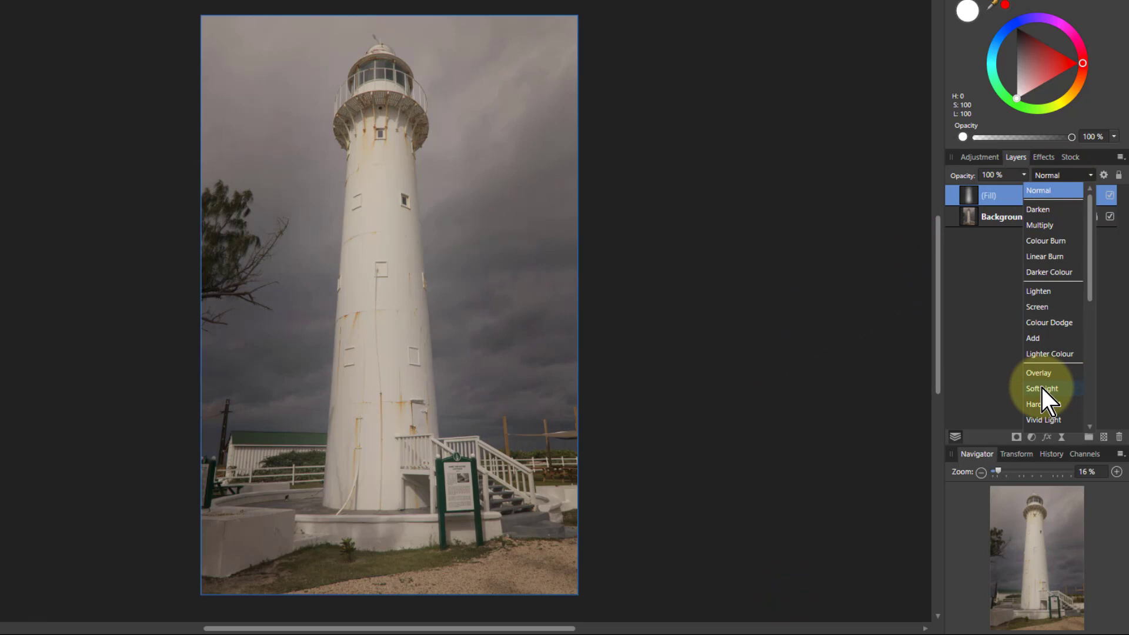
pyautogui.click(1042, 388)
pyautogui.click(1109, 195)
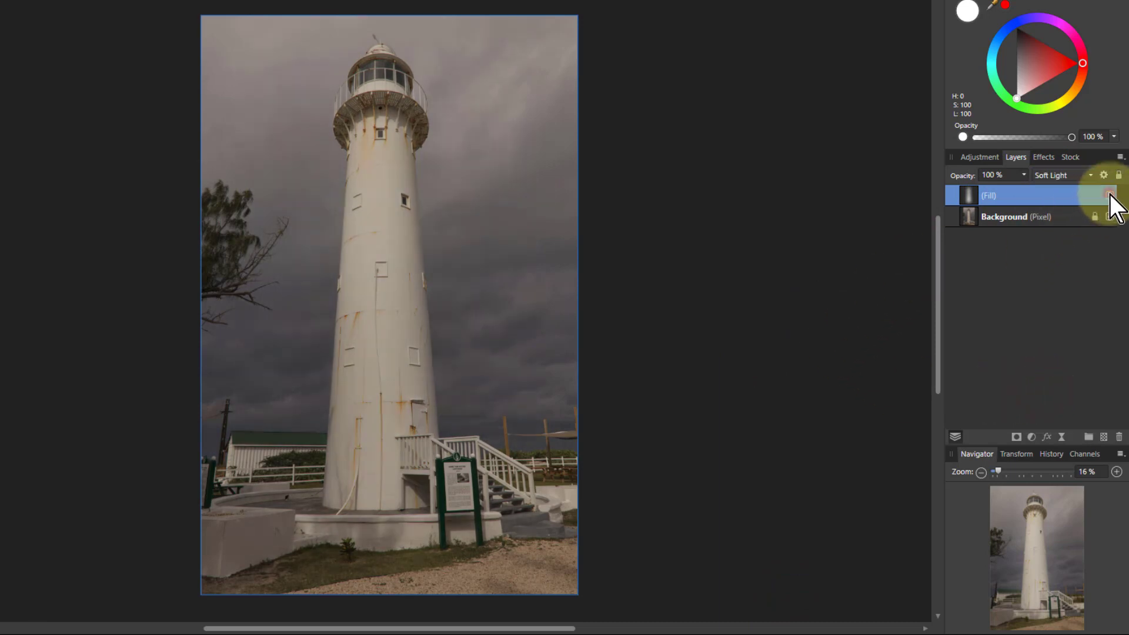
pyautogui.click(1109, 195)
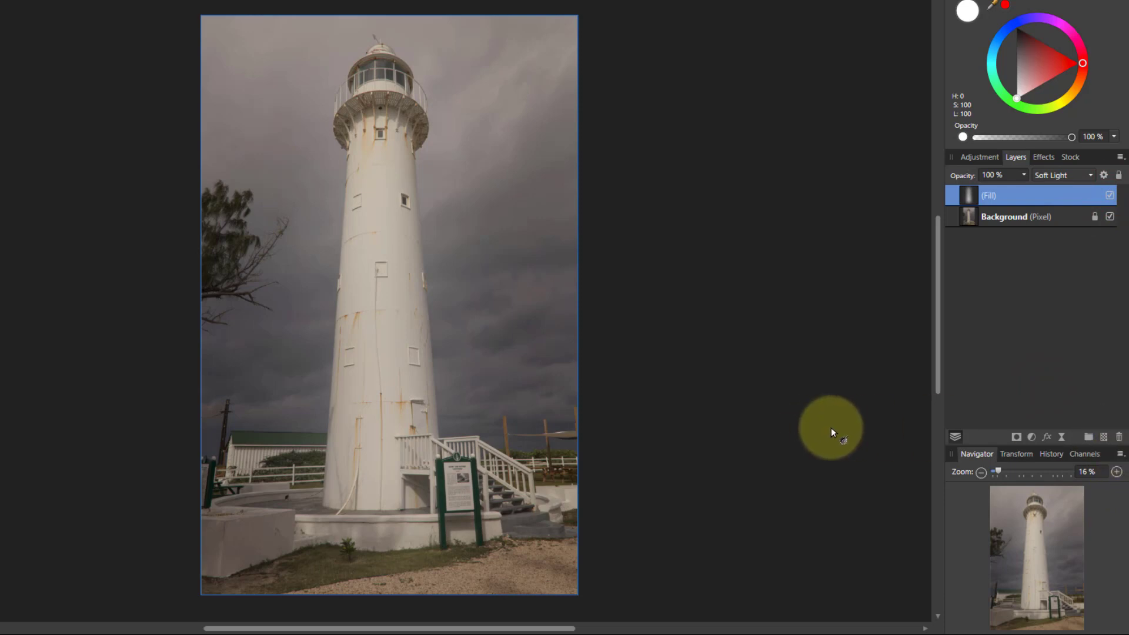
# Delete the blurred fill layer and select the lighthouse again with the Selection Brush Tool
pyautogui.press('Delete')
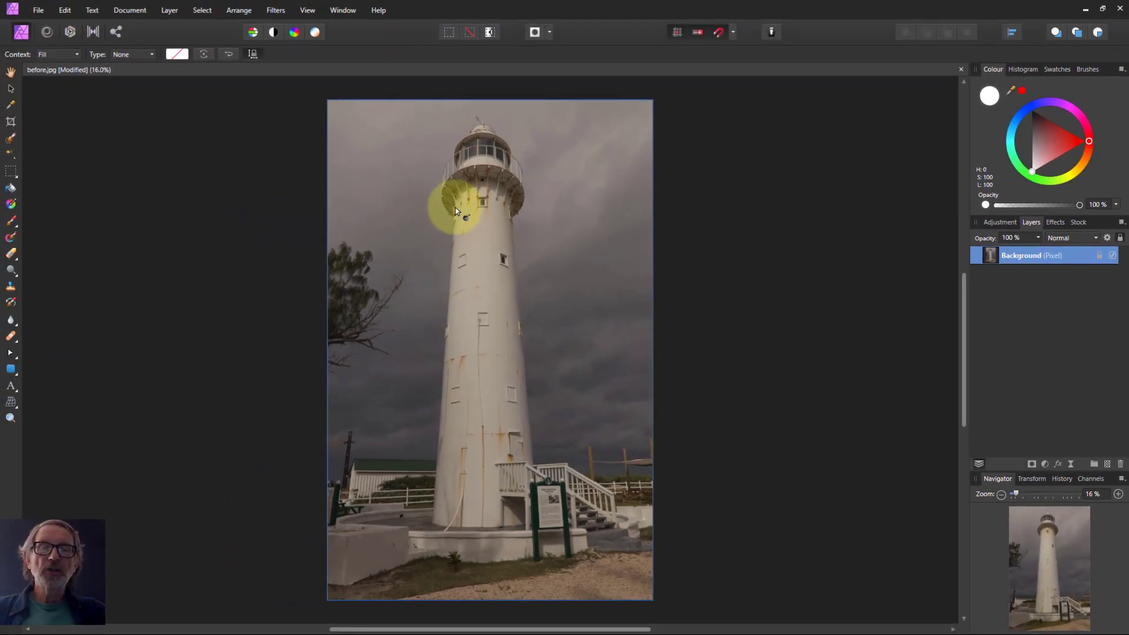
pyautogui.click(11, 138)
pyautogui.moveTo(496, 533); pyautogui.dragTo(483, 315)
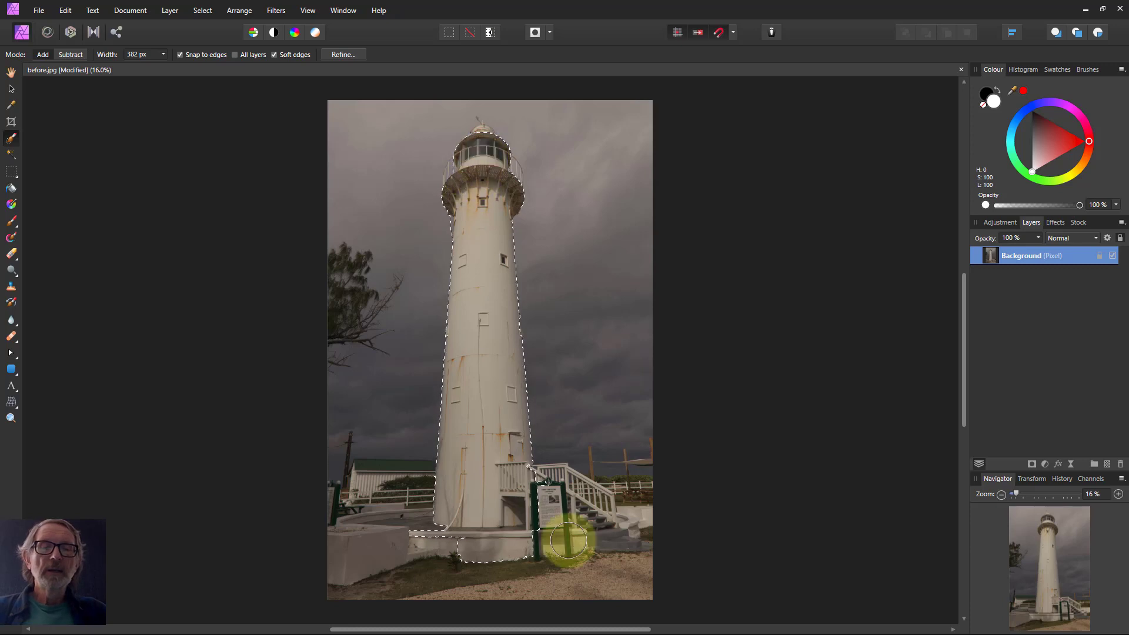
# Add a fill layer within the lighthouse selection and colour it yellow (H 58, S 100, L 50)
pyautogui.click(165, 10)
pyautogui.click(131, 99)
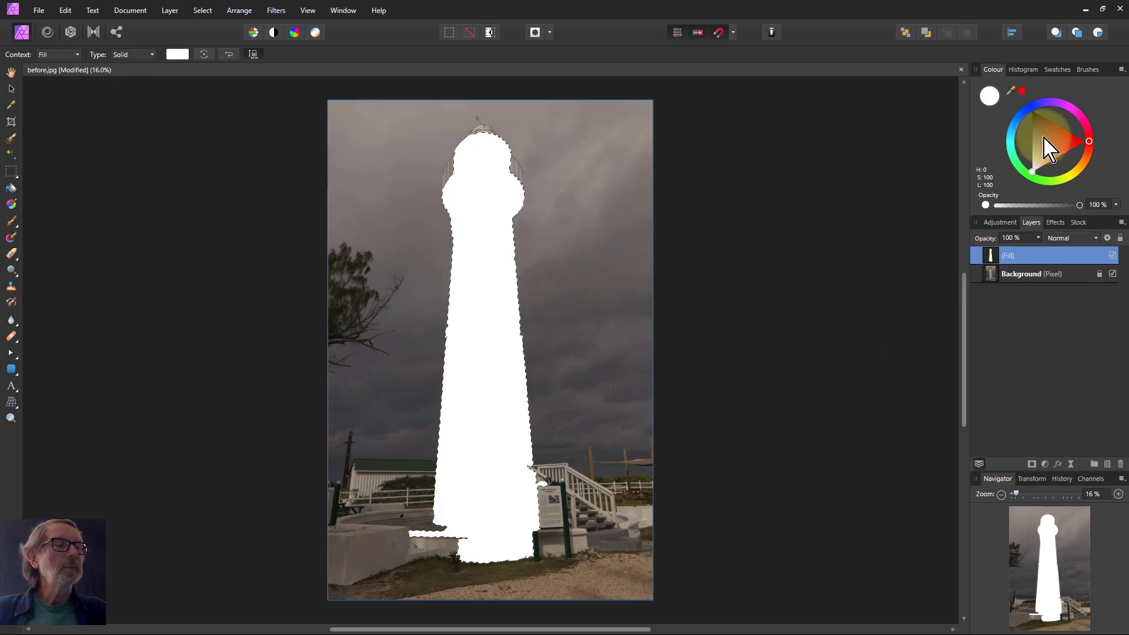
pyautogui.click(1068, 172)
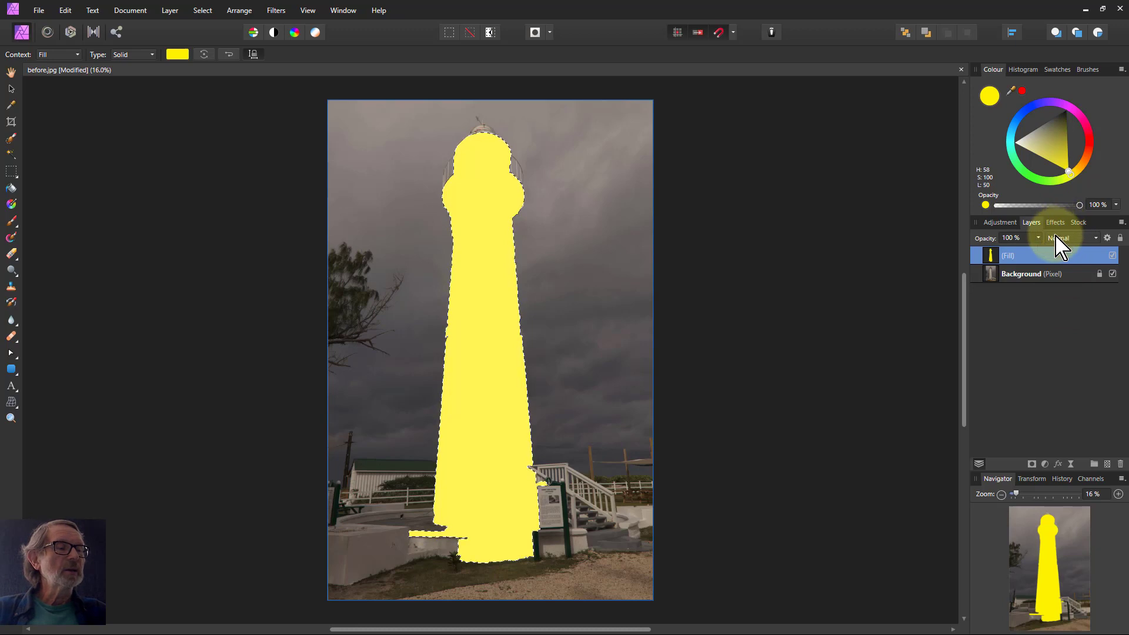
# Reduce the yellow fill layer's opacity to 9% and set its blend mode to Overlay
pyautogui.moveTo(1040, 241); pyautogui.dragTo(955, 379)
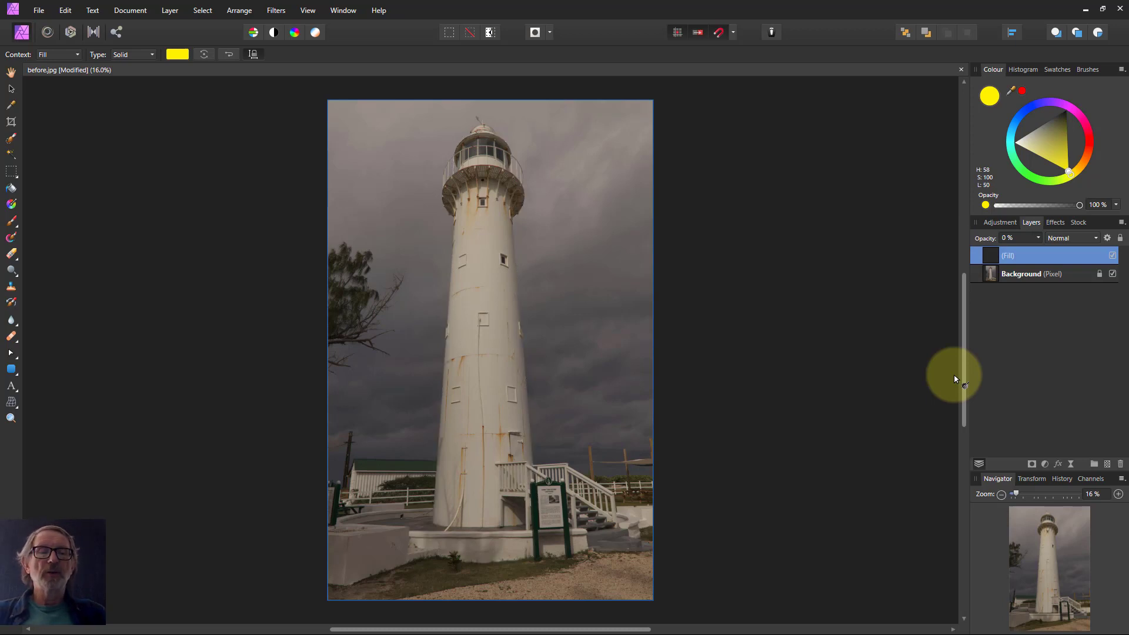
pyautogui.moveTo(1037, 238); pyautogui.dragTo(1055, 263)
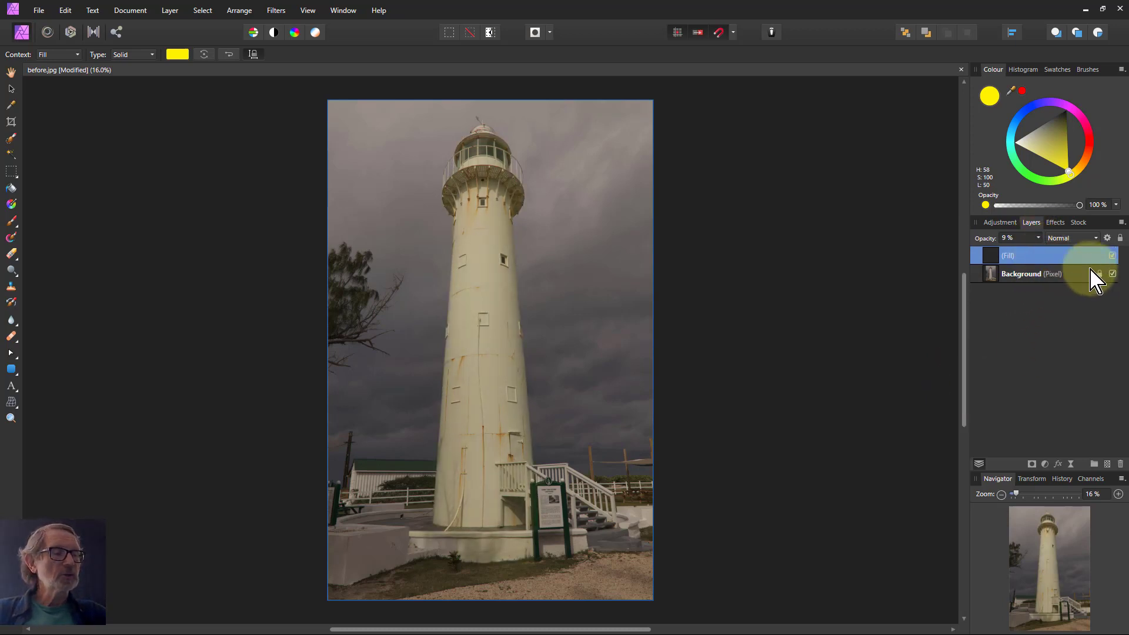
pyautogui.click(1070, 239)
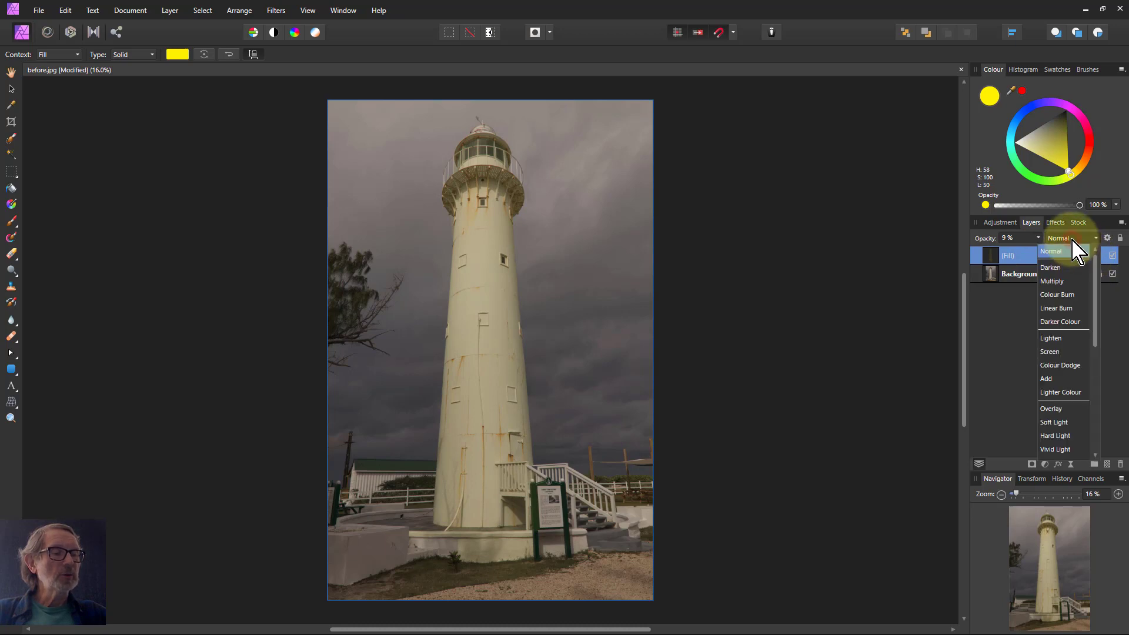
pyautogui.click(1051, 410)
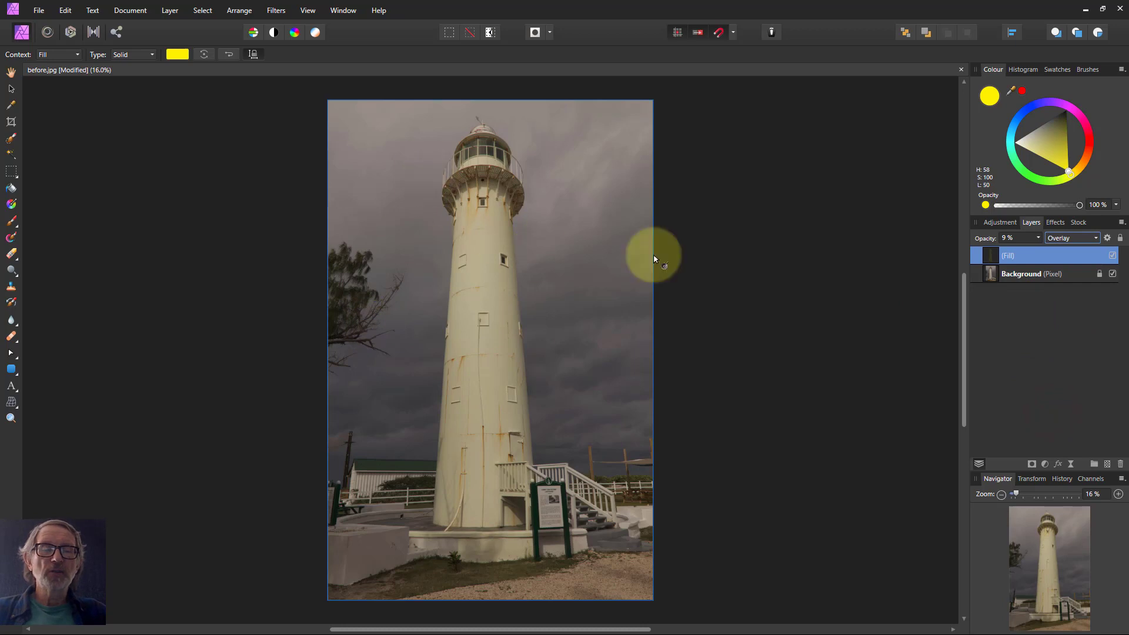
# Try a red tint on the lighthouse fill layer, followed by a blue one (H 229, S 100, L 50)
pyautogui.click(1091, 156)
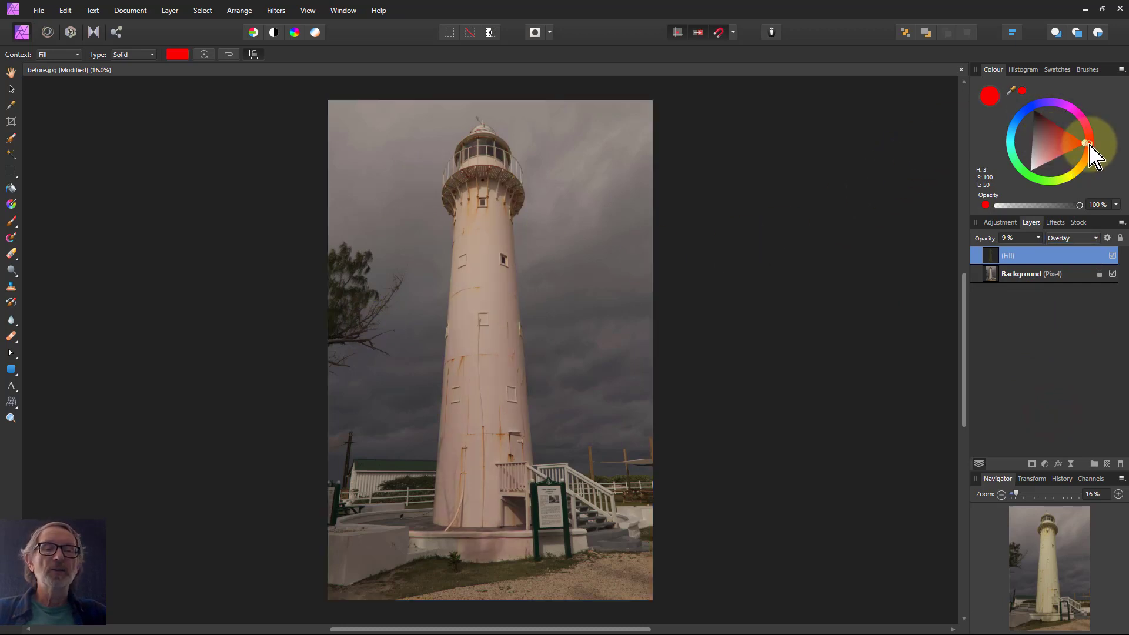
pyautogui.click(1024, 113)
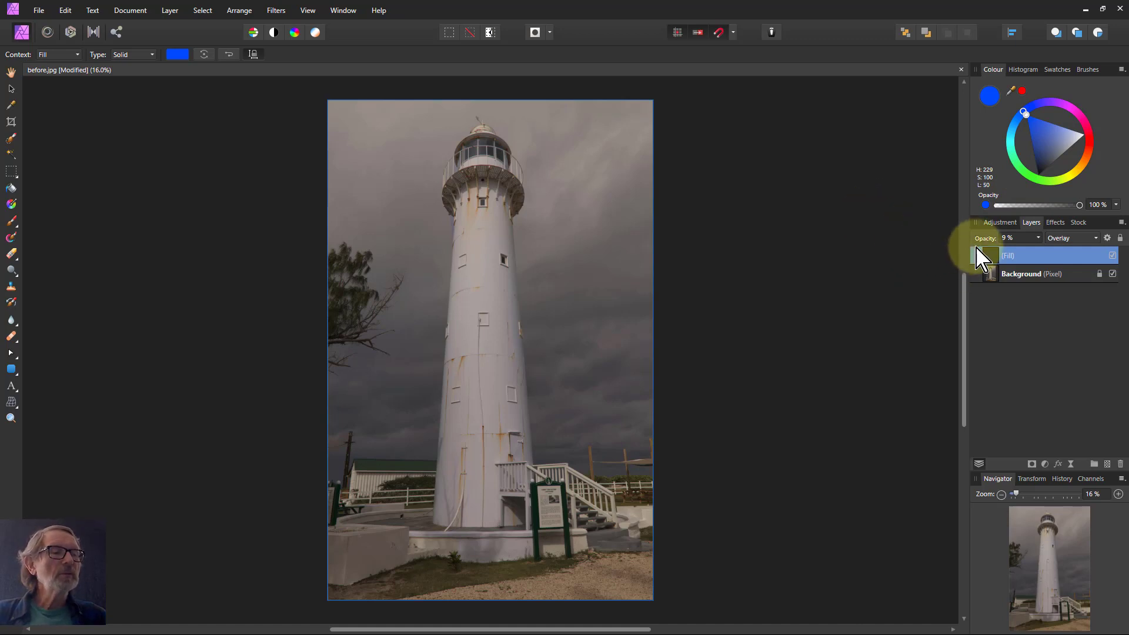
# Delete the coloured fill layer and show the Info panel
pyautogui.press('Delete')
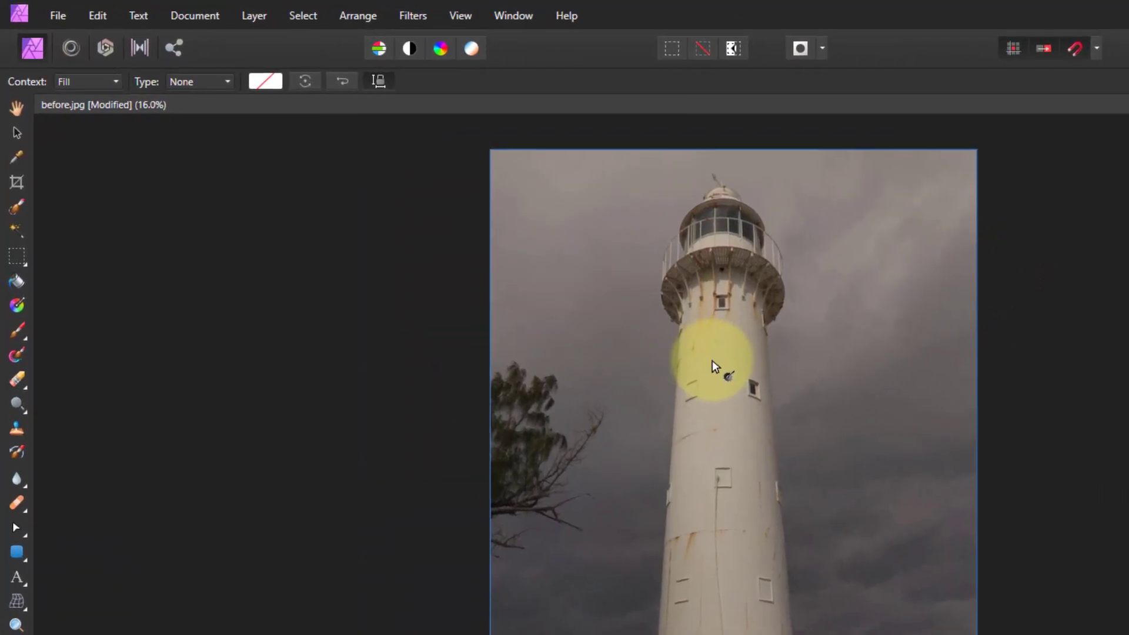
pyautogui.click(455, 16)
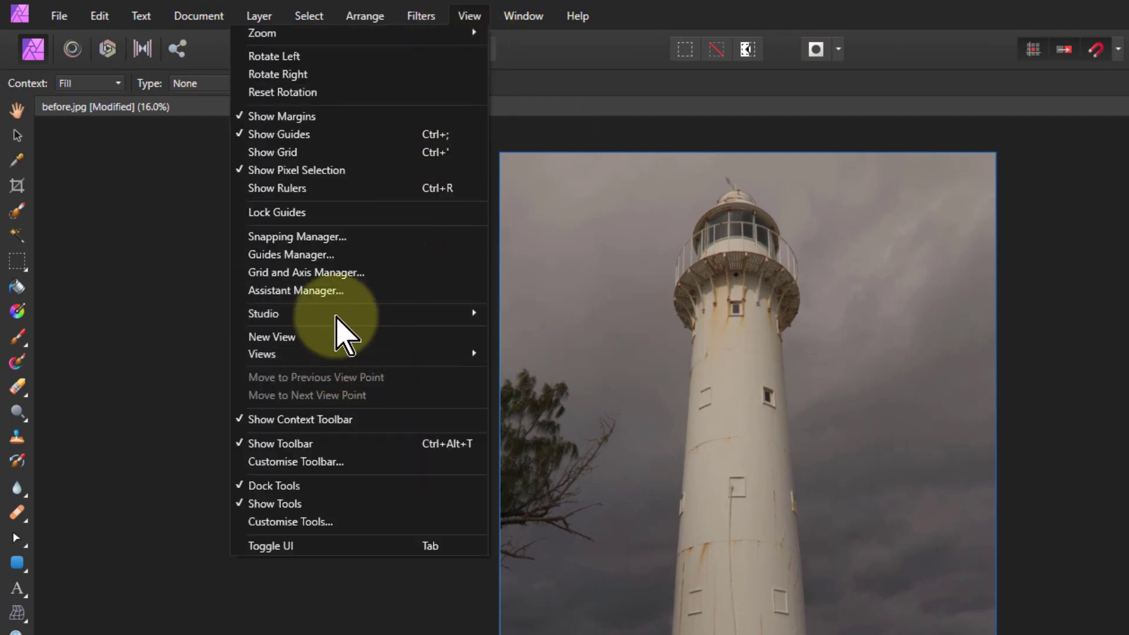
pyautogui.click(30, 532)
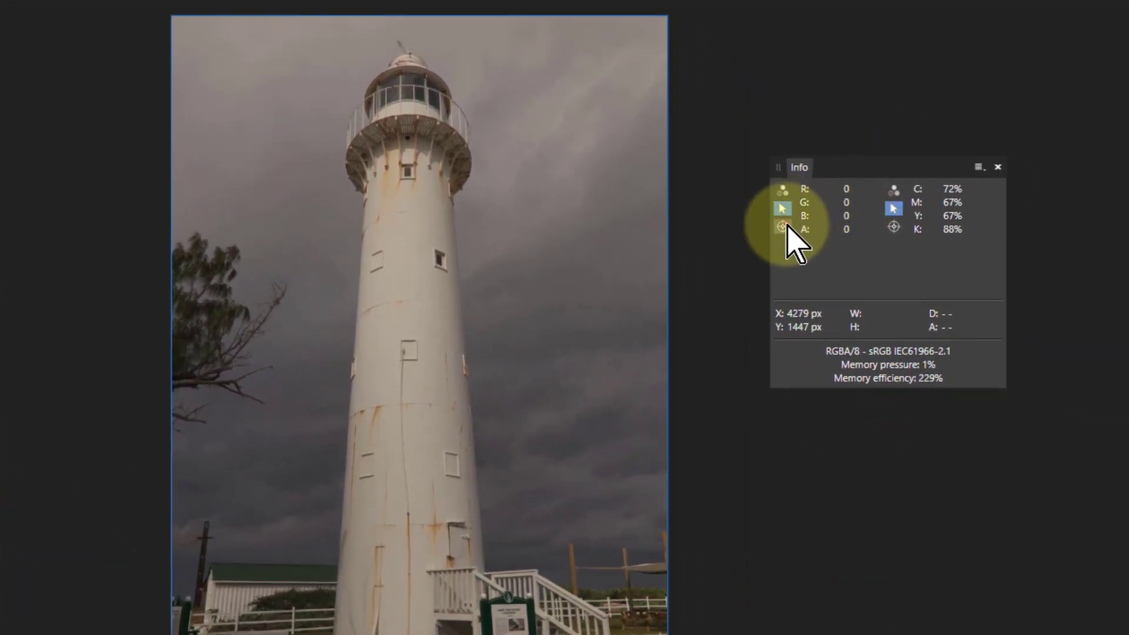
# Place an Info colour sampler on the lighthouse's white wall and add a blue fill layer (H 224, S 100, L 50) over the photo
pyautogui.moveTo(783, 227)
pyautogui.mouseDown()
pyautogui.moveTo(792, 251)
pyautogui.moveTo(731, 264)
pyautogui.moveTo(423, 286)
pyautogui.mouseUp()
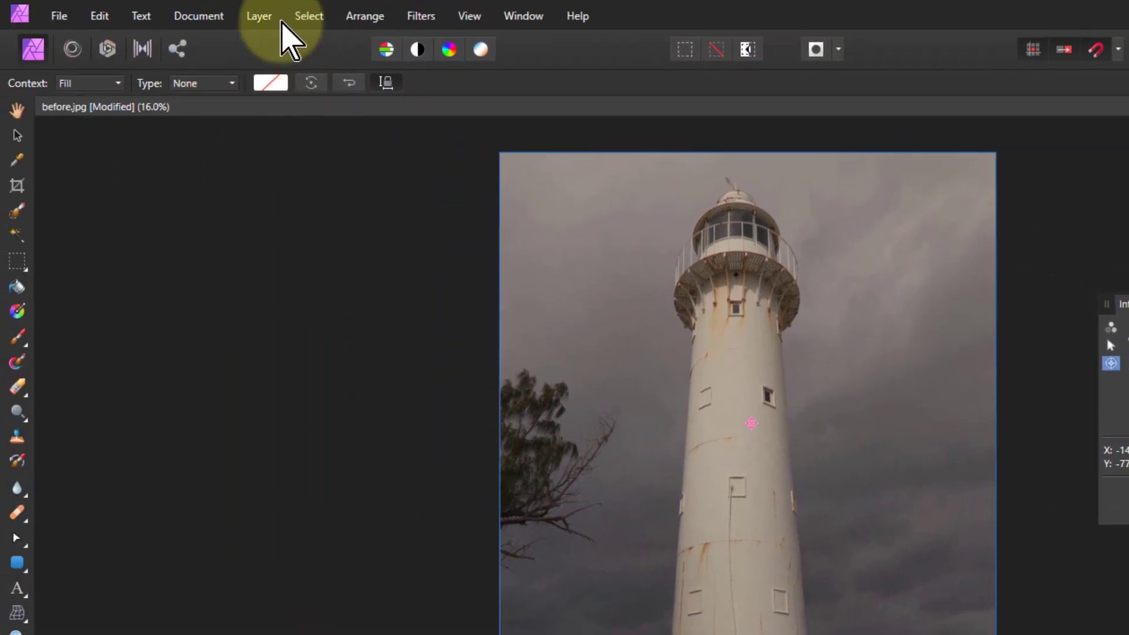
pyautogui.click(261, 17)
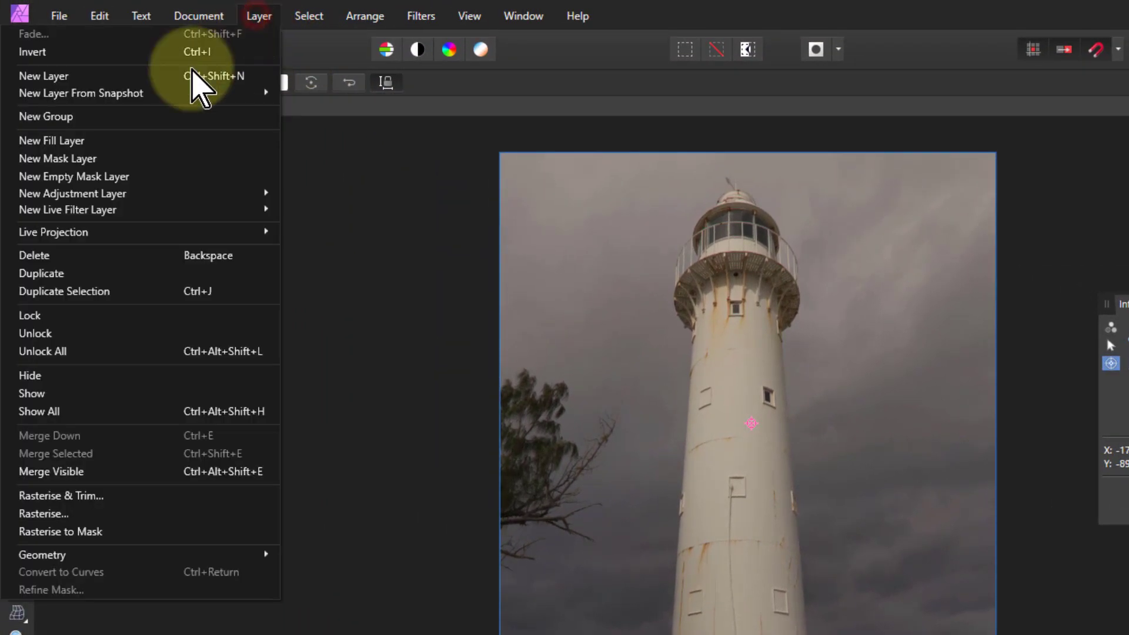
pyautogui.click(159, 138)
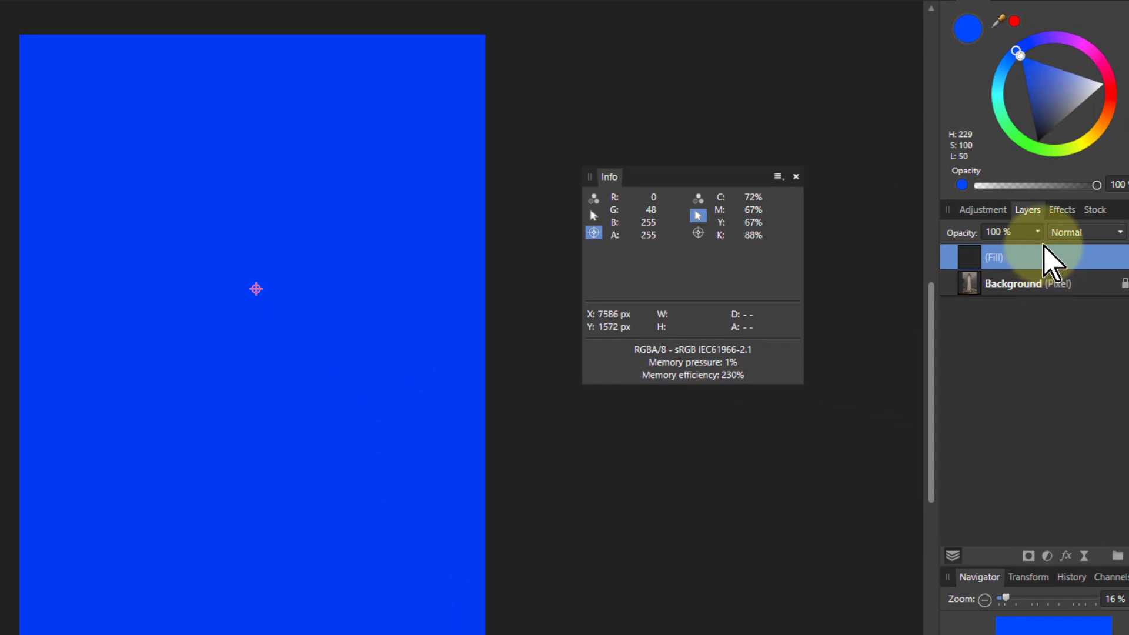
pyautogui.moveTo(1021, 57)
pyautogui.mouseDown()
pyautogui.moveTo(1031, 42)
pyautogui.moveTo(1016, 55)
pyautogui.mouseUp()
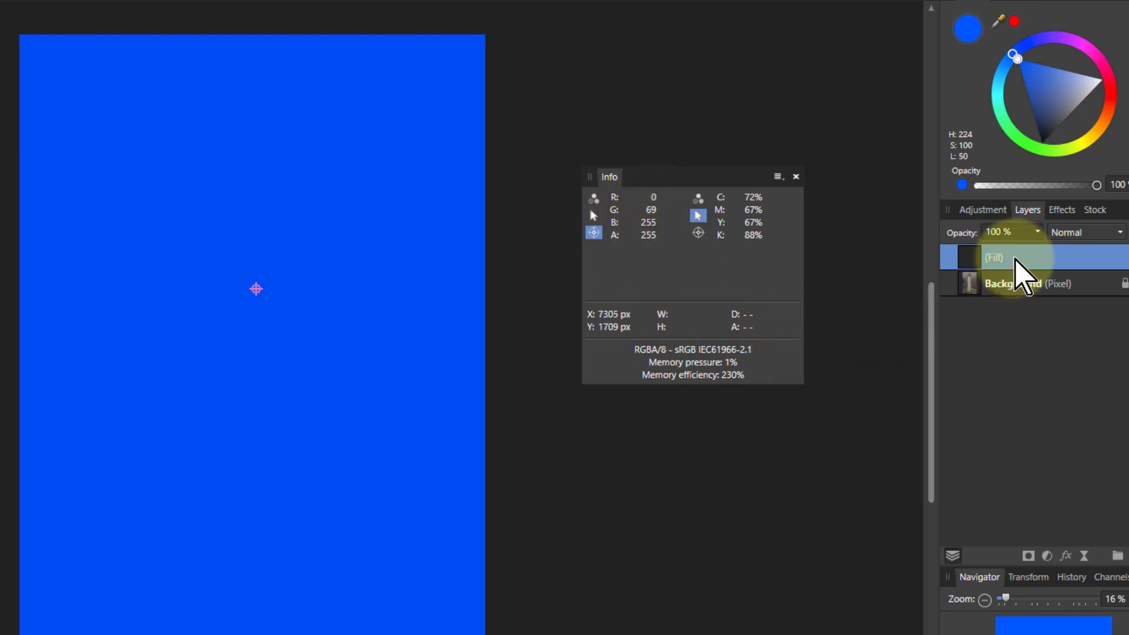
# Reduce the blue fill layer's opacity to 9% to neutralise the colour cast at the sampled point
pyautogui.click(1037, 232)
pyautogui.moveTo(1038, 238); pyautogui.dragTo(967, 292)
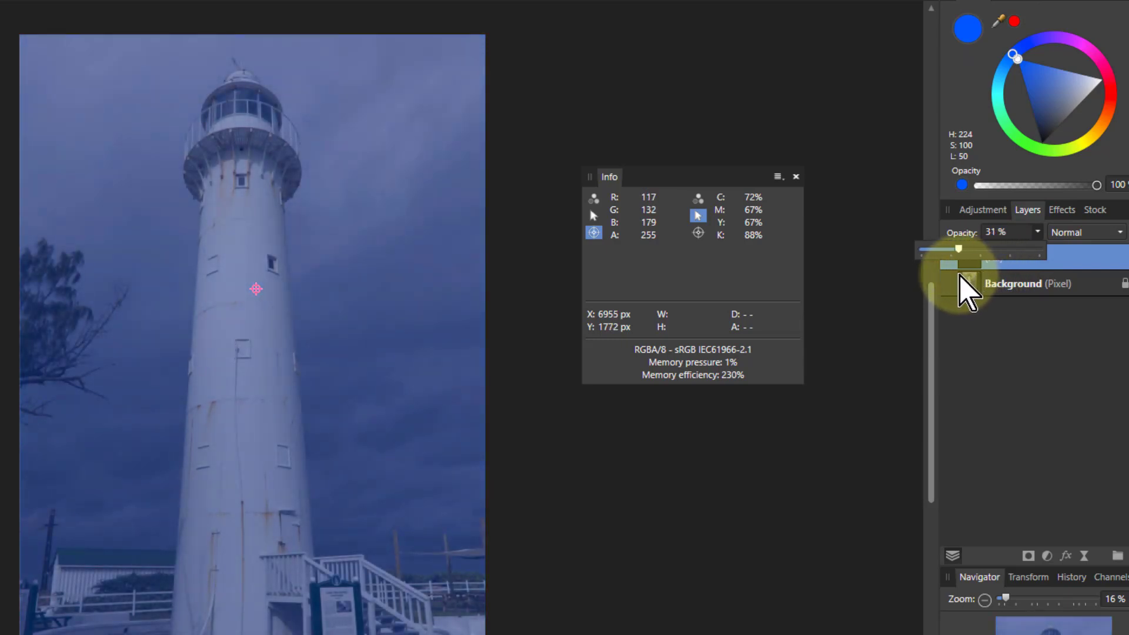
pyautogui.moveTo(954, 273)
pyautogui.mouseDown()
pyautogui.moveTo(935, 274)
pyautogui.moveTo(943, 290)
pyautogui.moveTo(932, 274)
pyautogui.mouseUp()
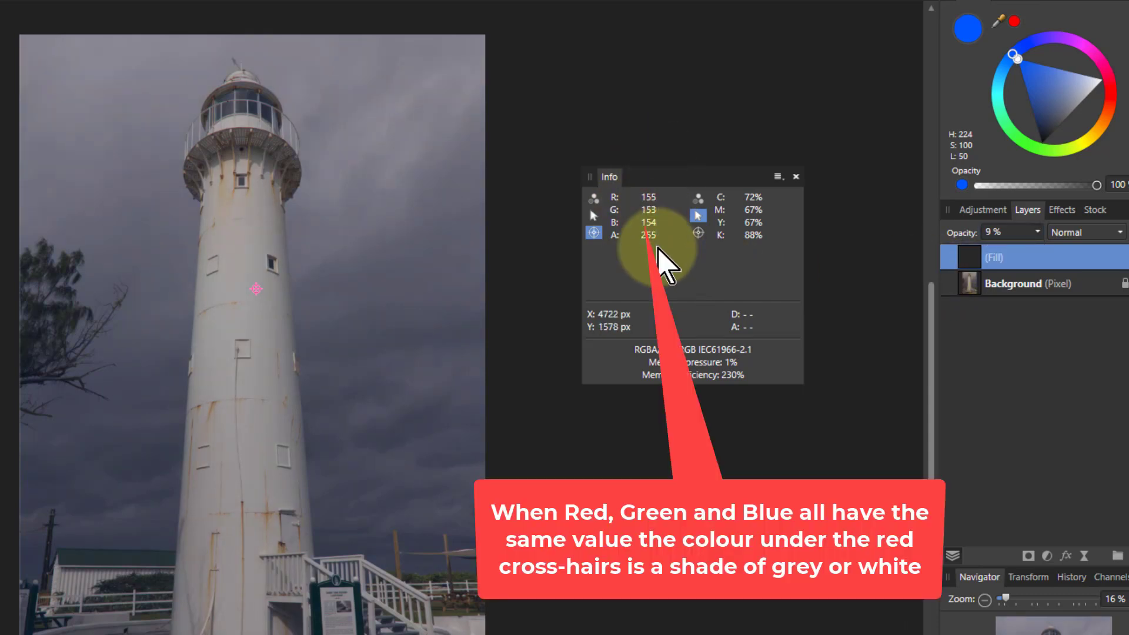